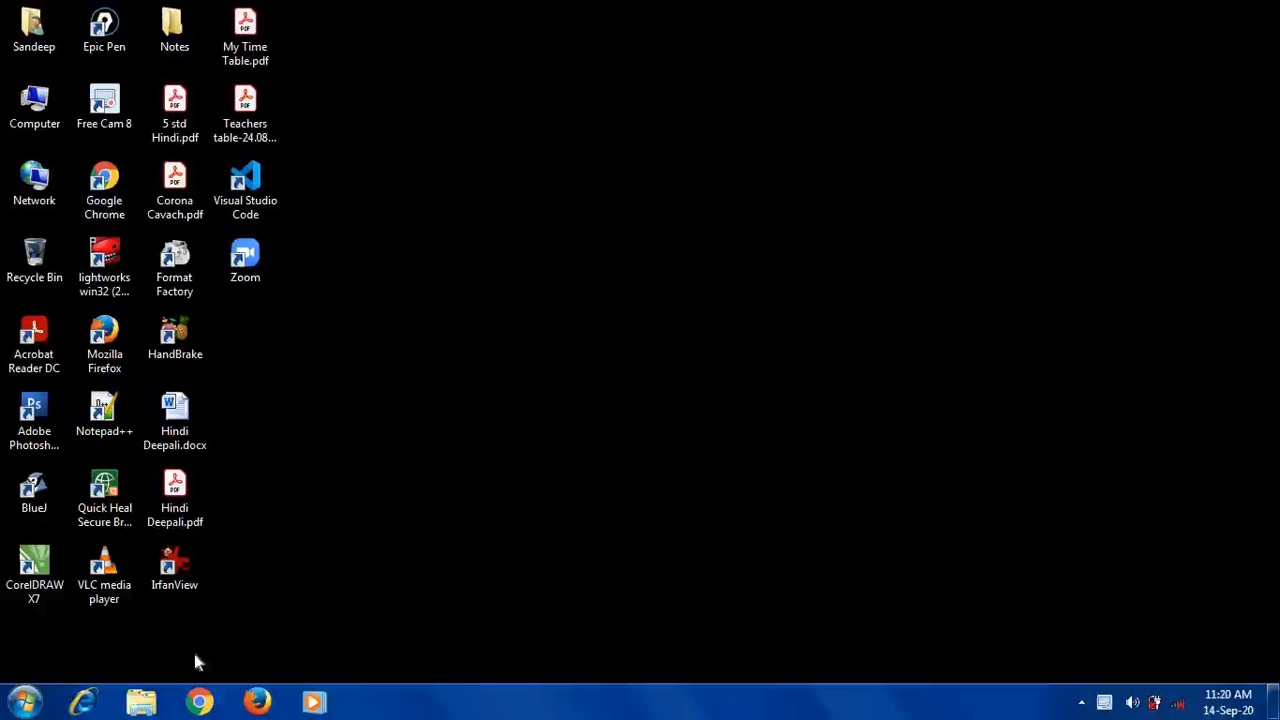
Open Microsoft Word 2010 in a maximized window and paste the copied keyboard shortcuts text into the blank document
left_click(20, 702)
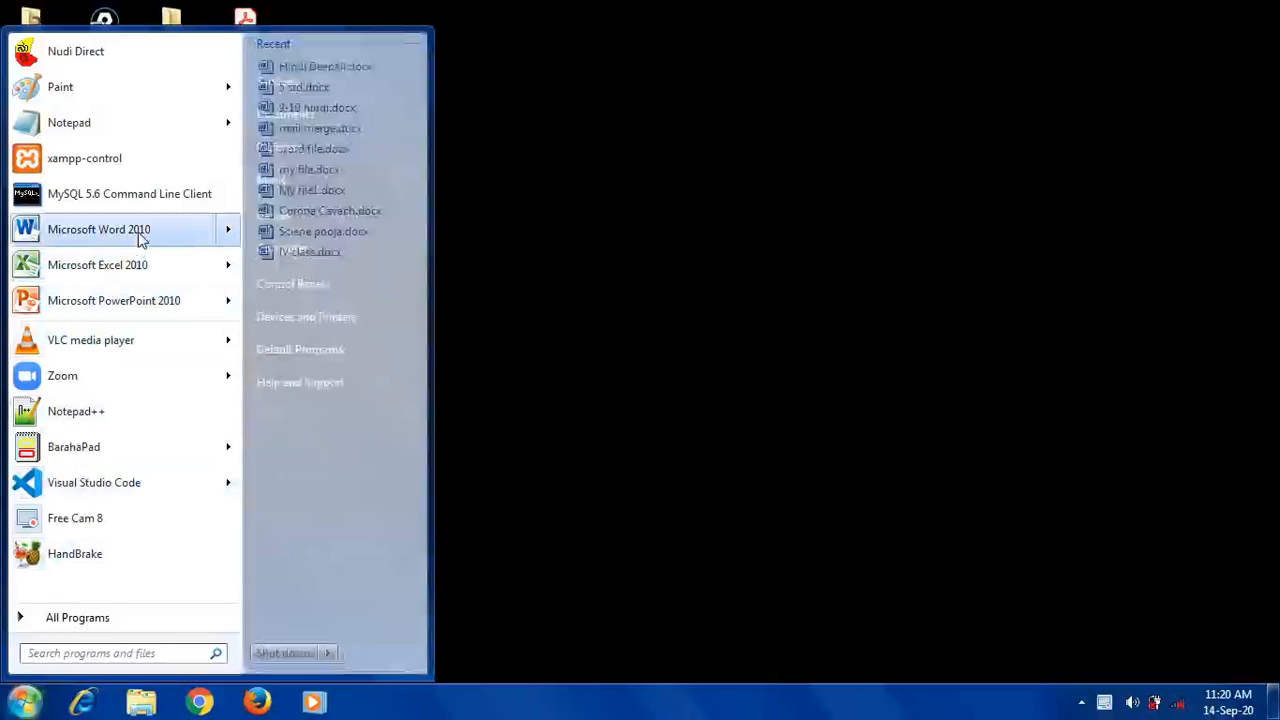
left_click(793, 487)
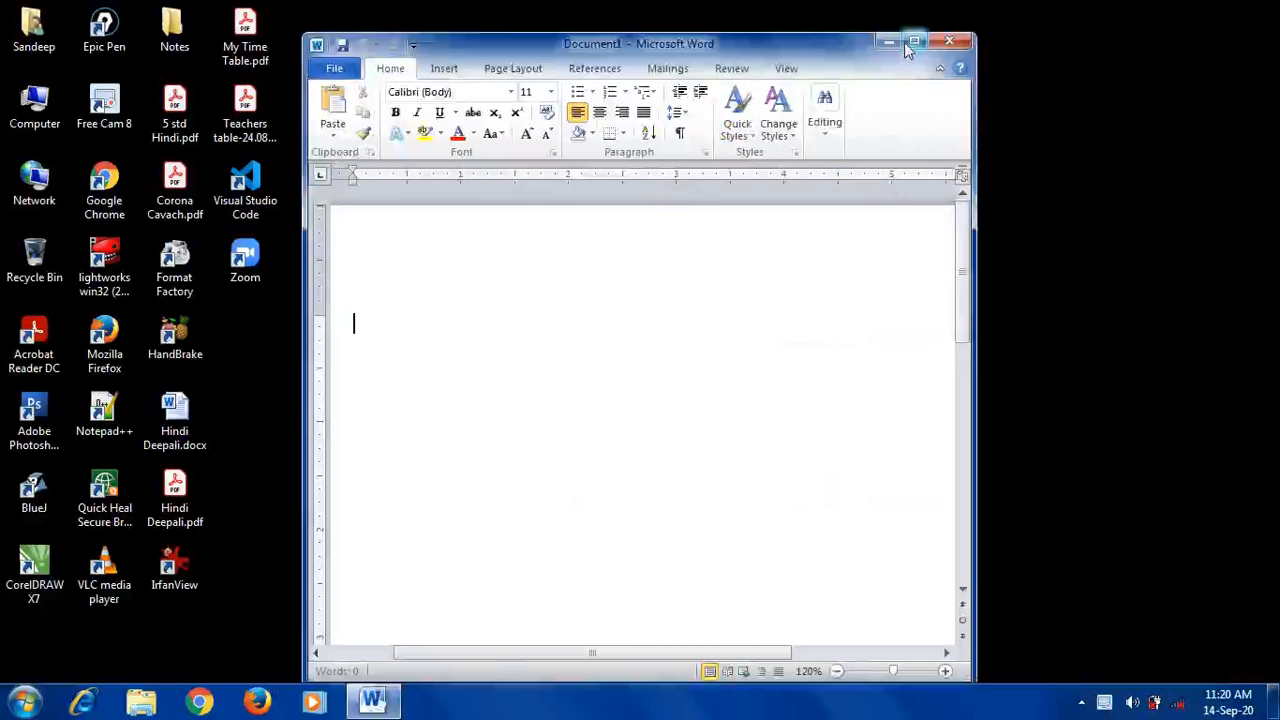
left_click(906, 42)
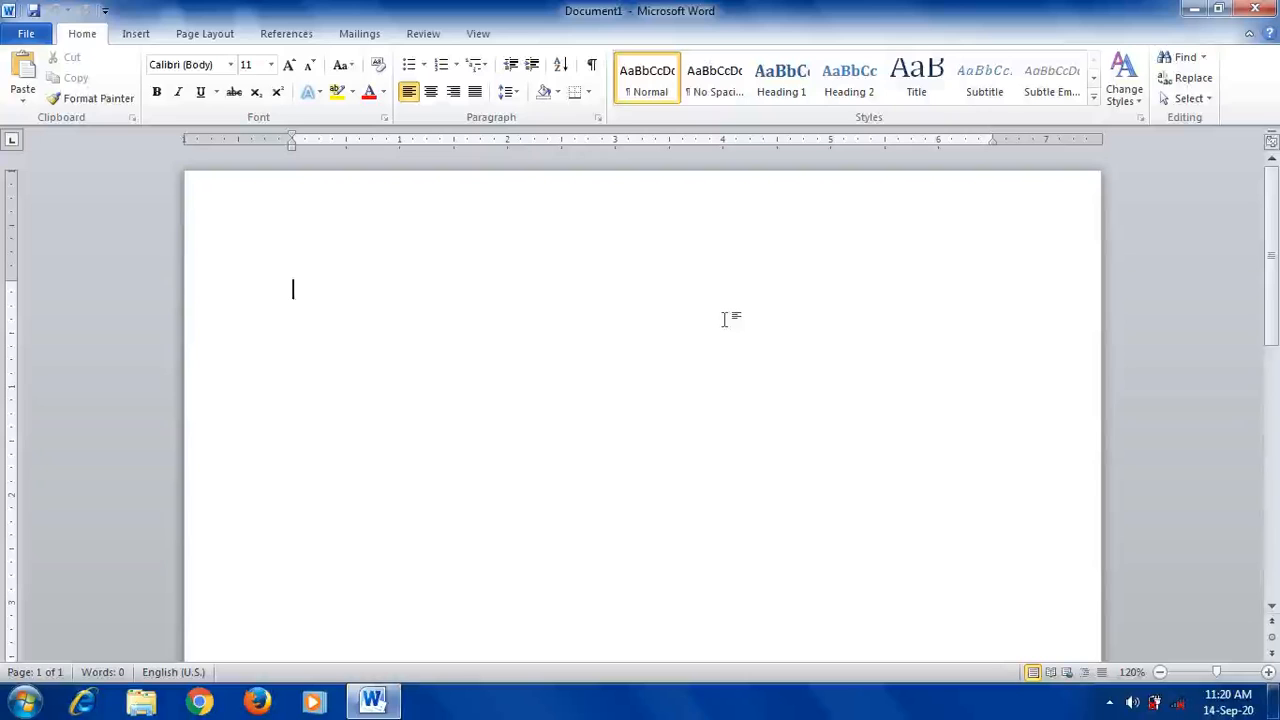
key("ctrl+v")
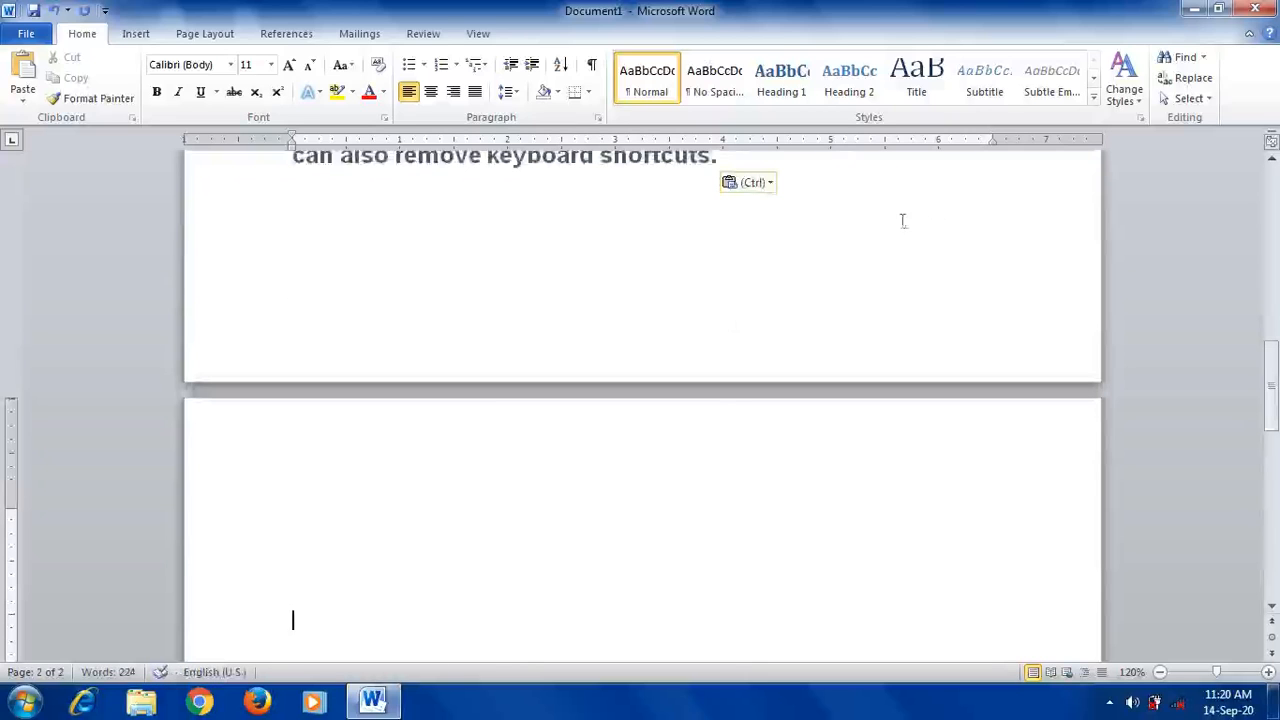
Reduce the font size of the whole text to 10 and justify its paragraphs
scroll(895, 436, "up", 5)
scroll(895, 436, "up", 5)
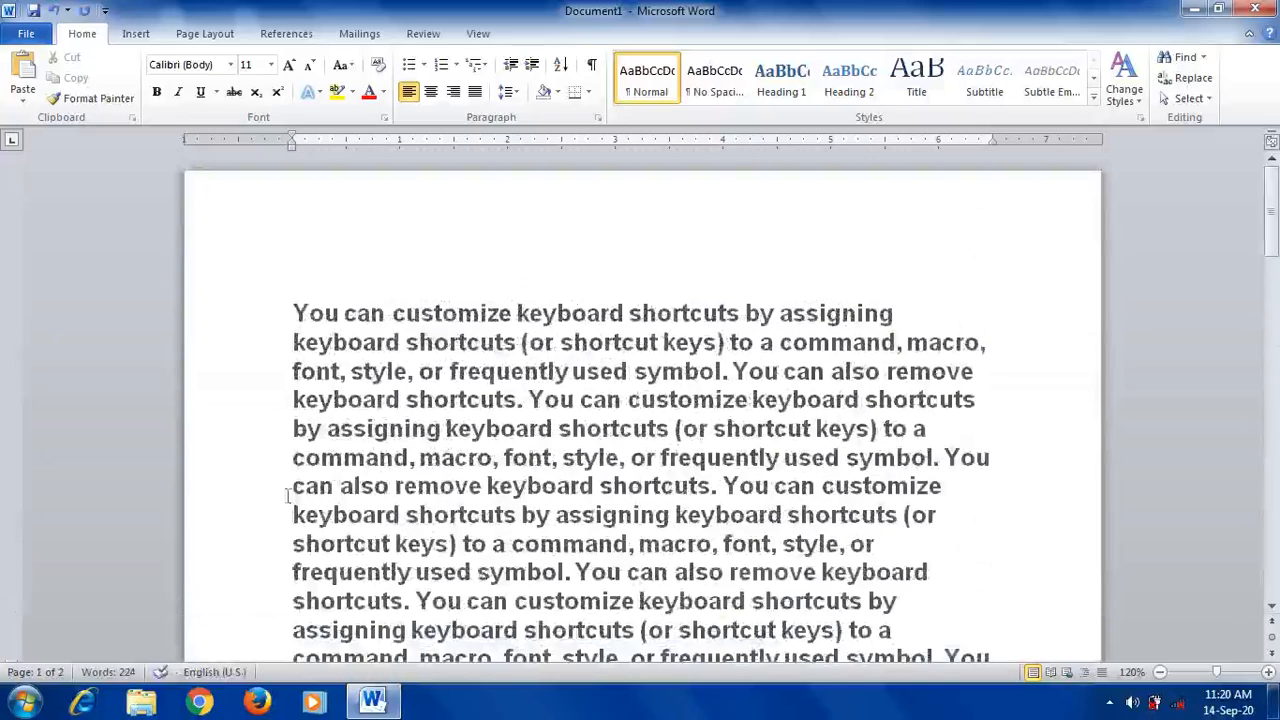
triple_click(236, 497)
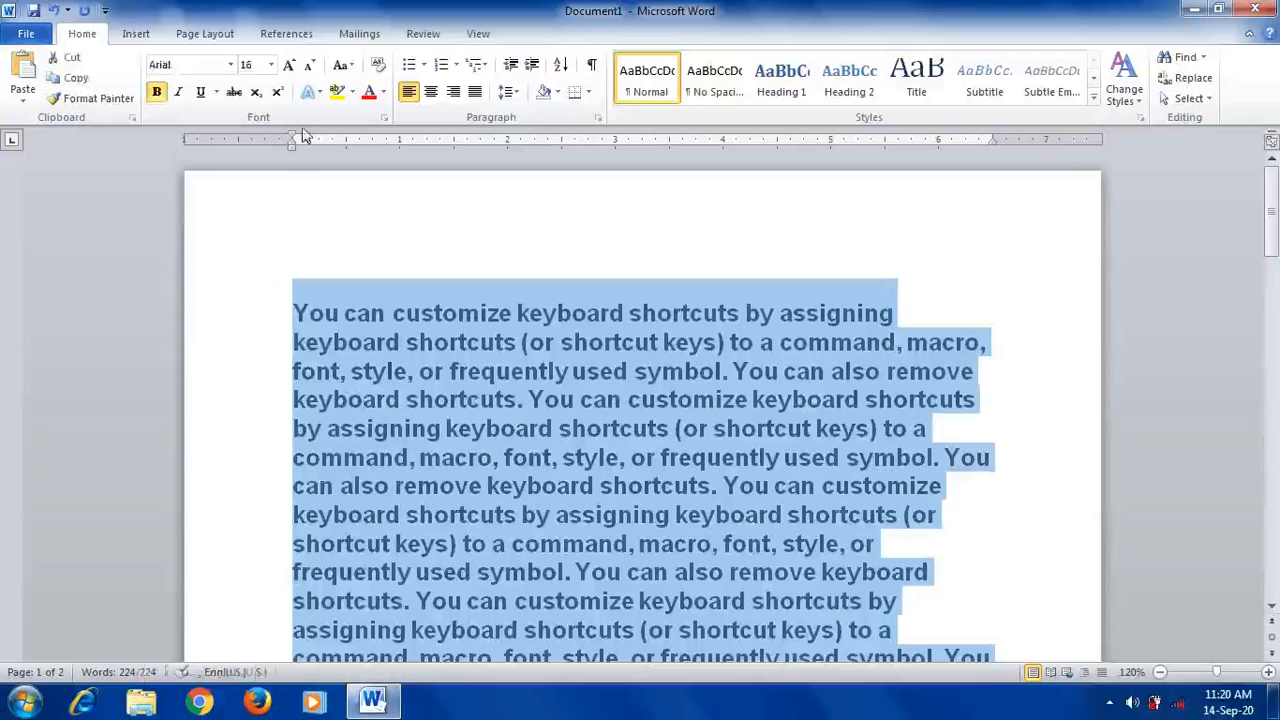
left_click(309, 65)
left_click(309, 65)
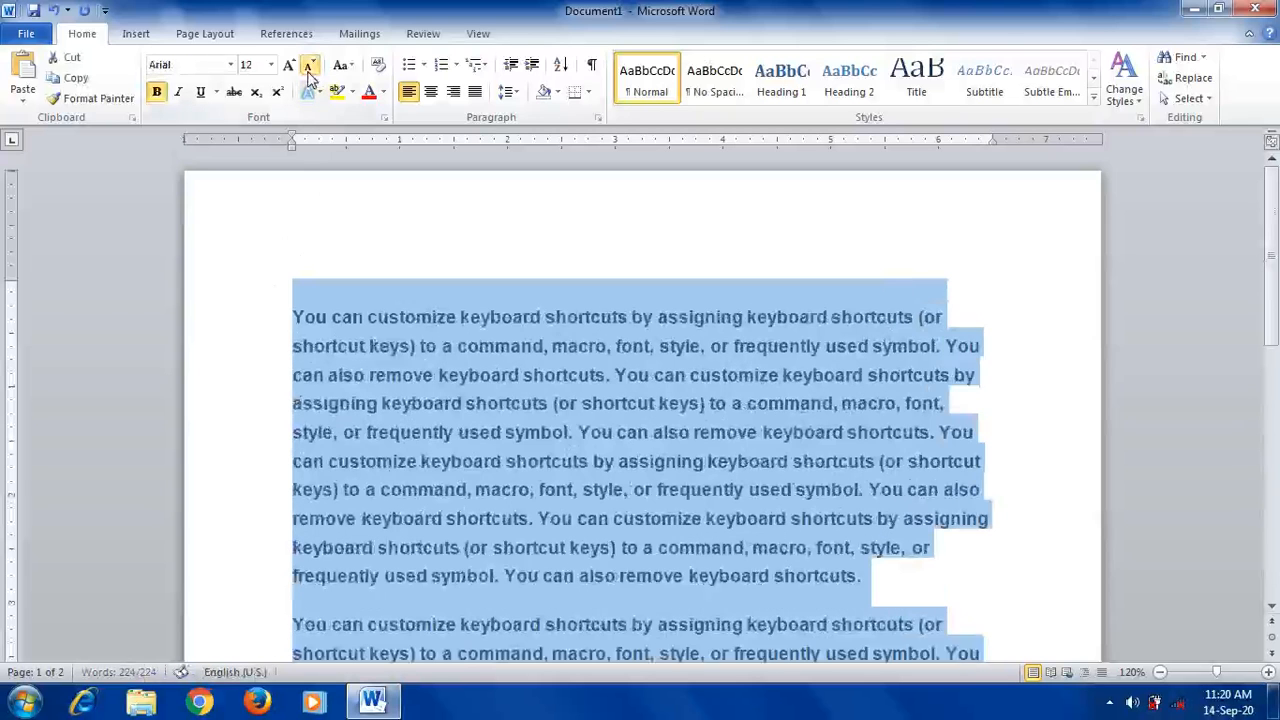
left_click(309, 65)
left_click(309, 65)
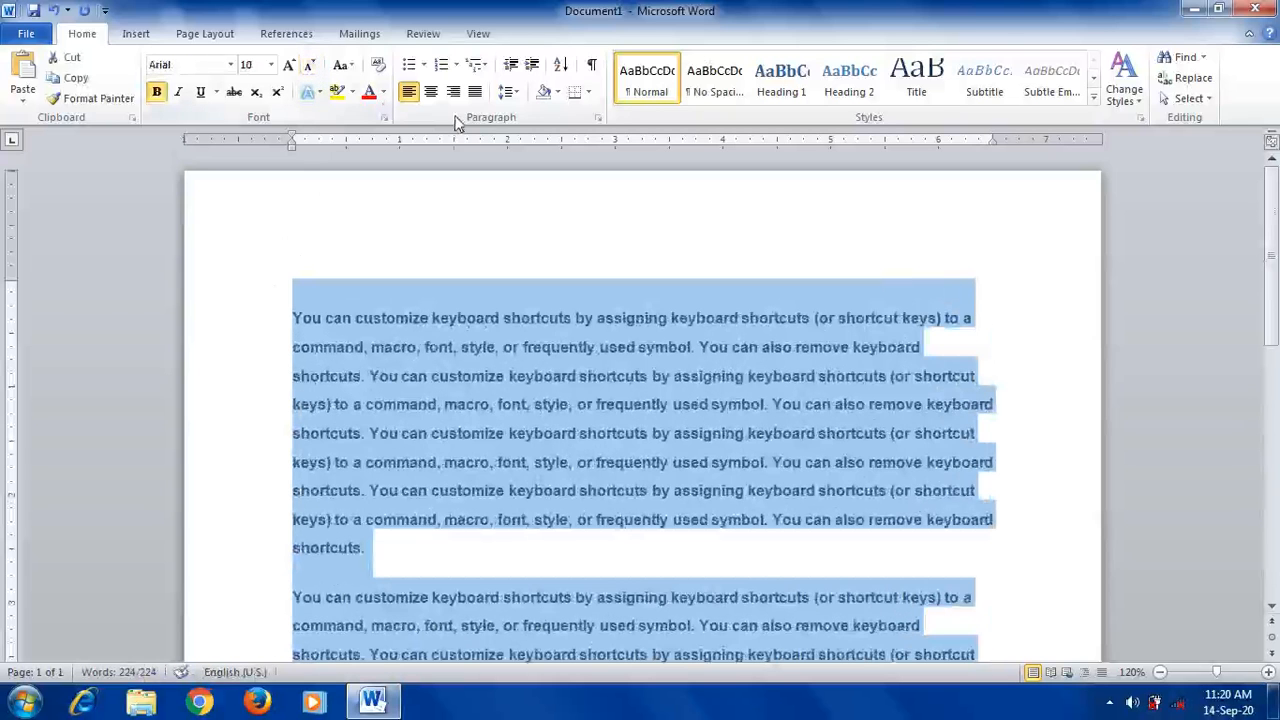
left_click(475, 91)
Merge the three paragraphs into one by removing the paragraph breaks between them
scroll(622, 316, "down", 5)
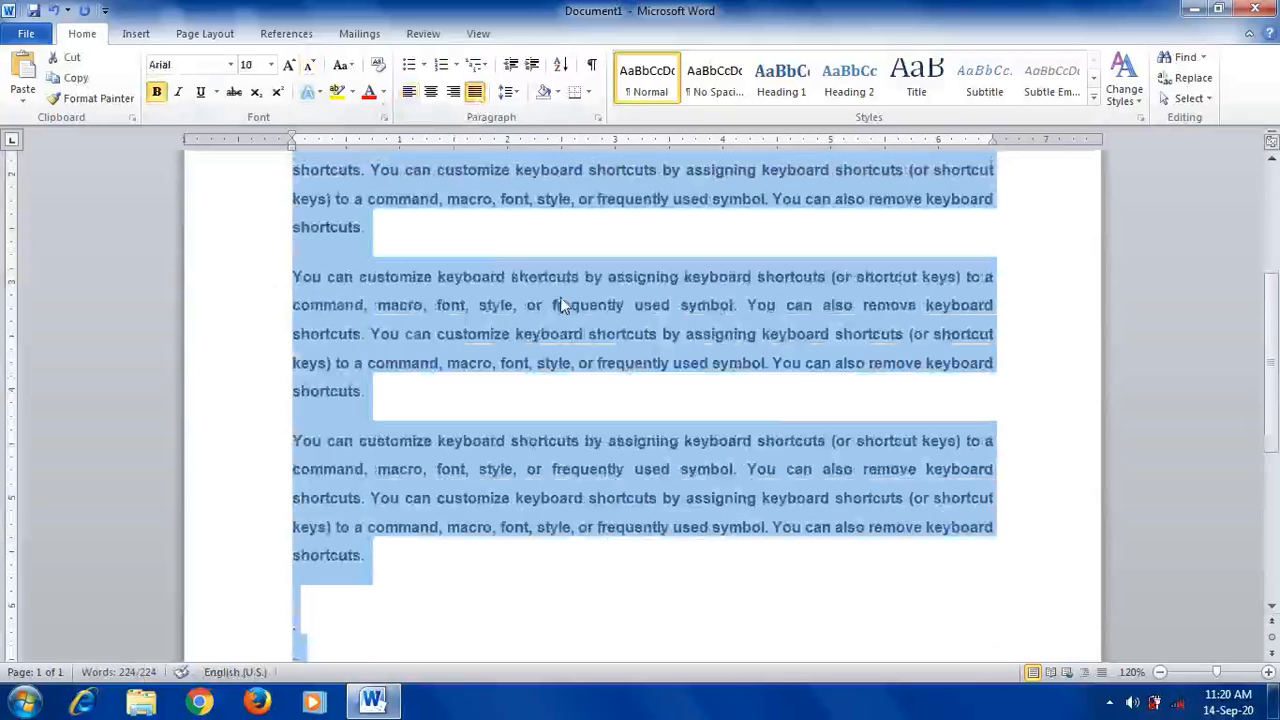
left_click(491, 237)
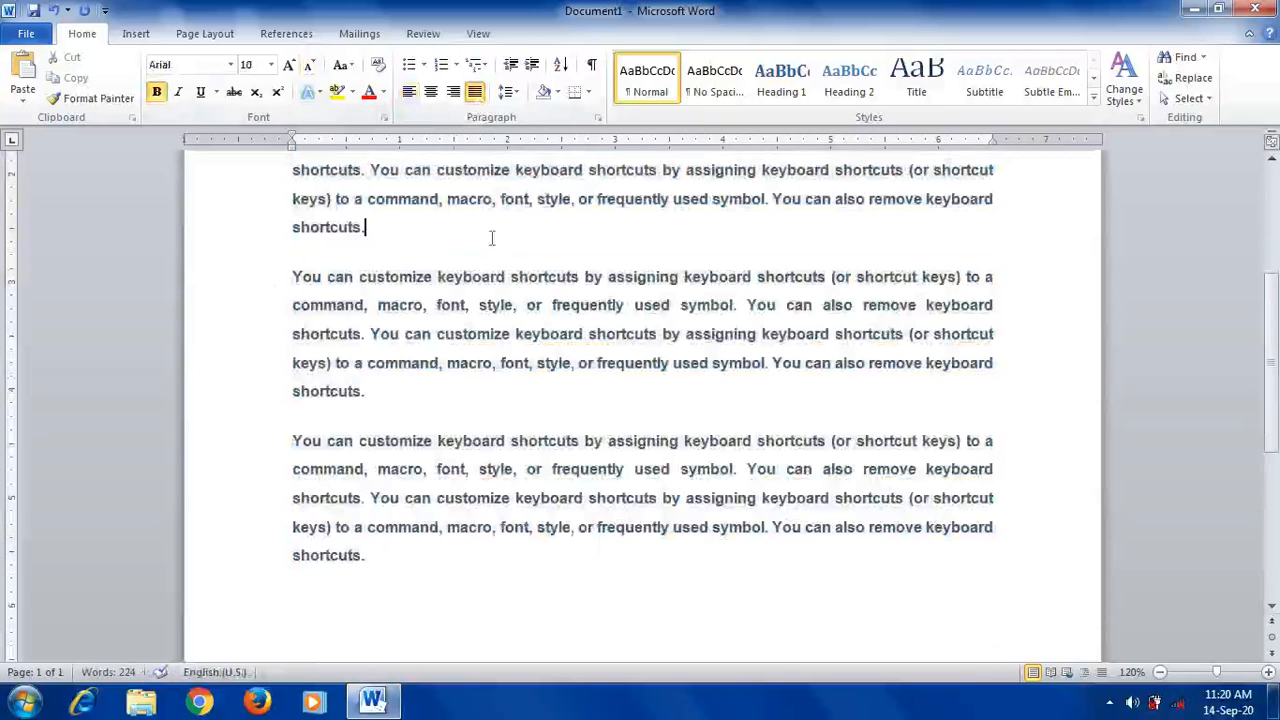
key("Delete")
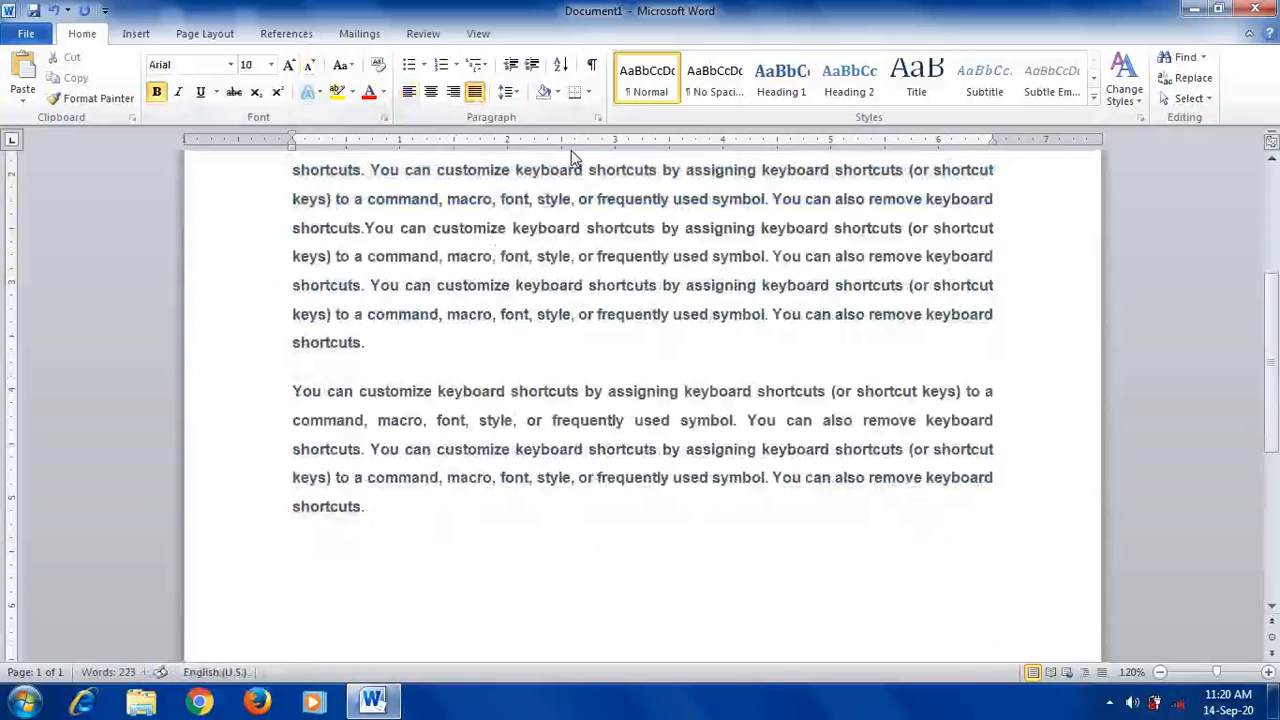
left_click(440, 338)
key("Delete")
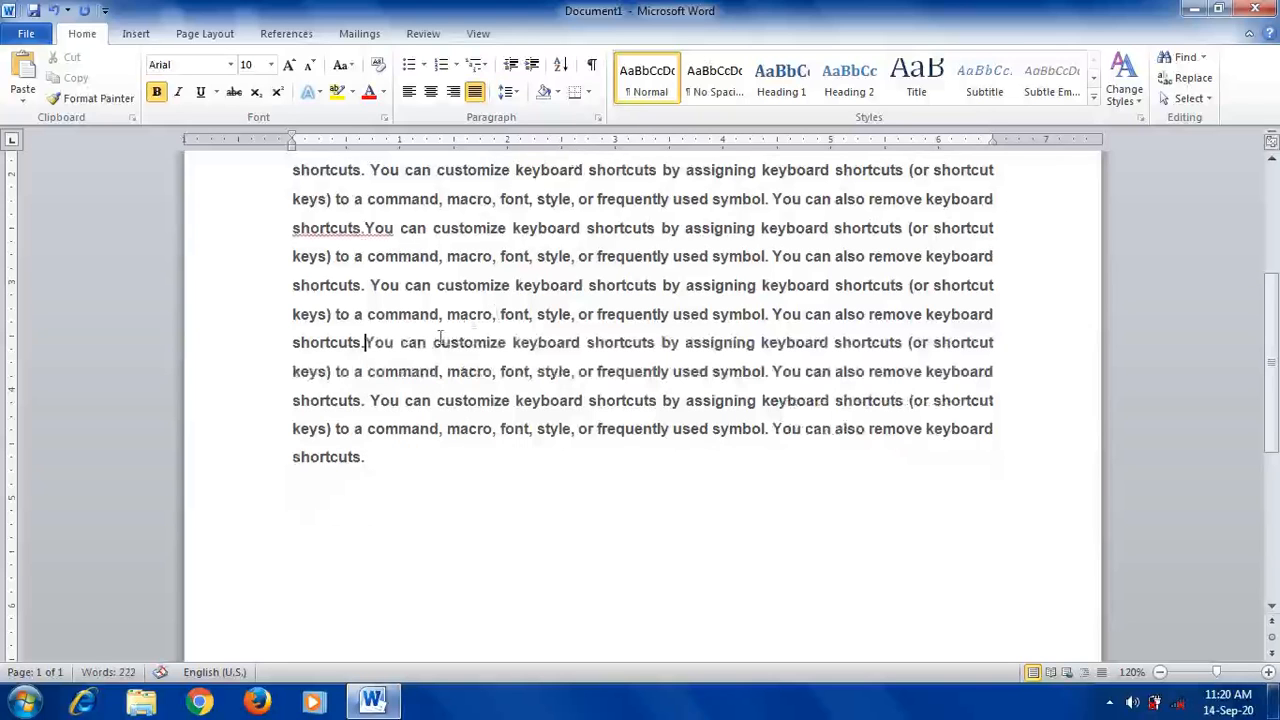
Insert the missing space between "shortcuts." and "You" at both places where the paragraphs were joined
scroll(670, 428, "up", 3)
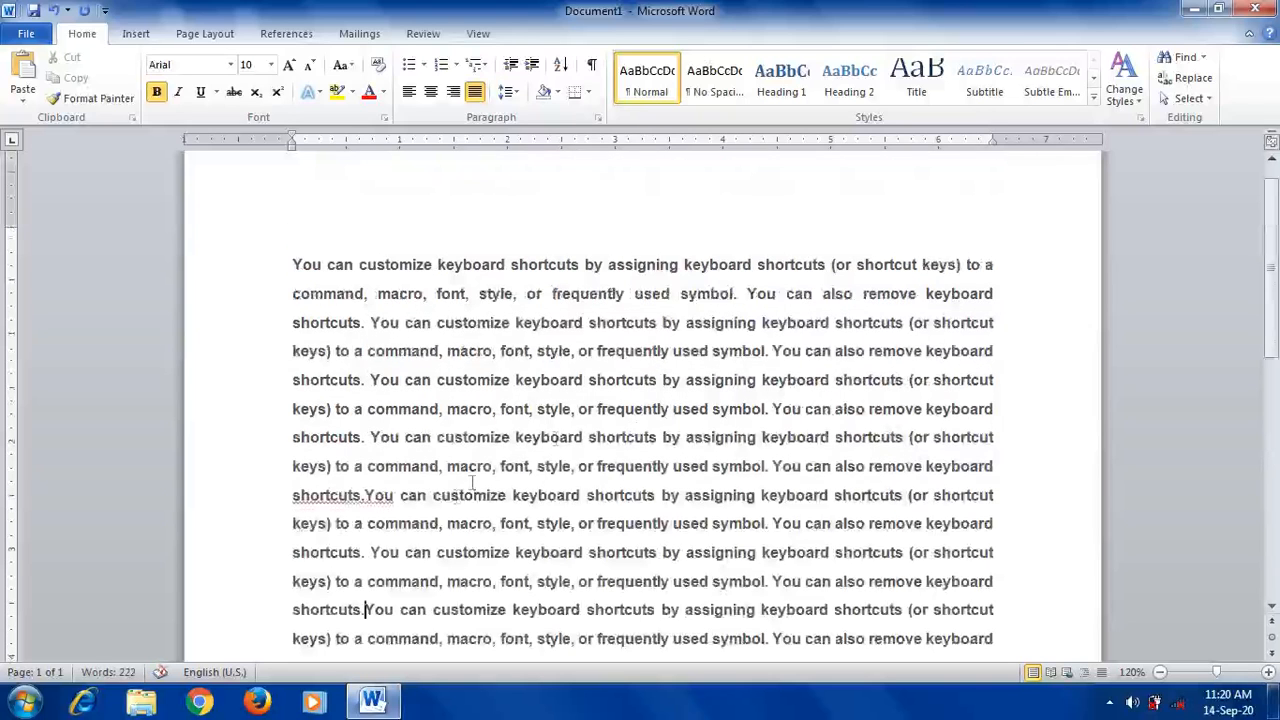
left_click(365, 495)
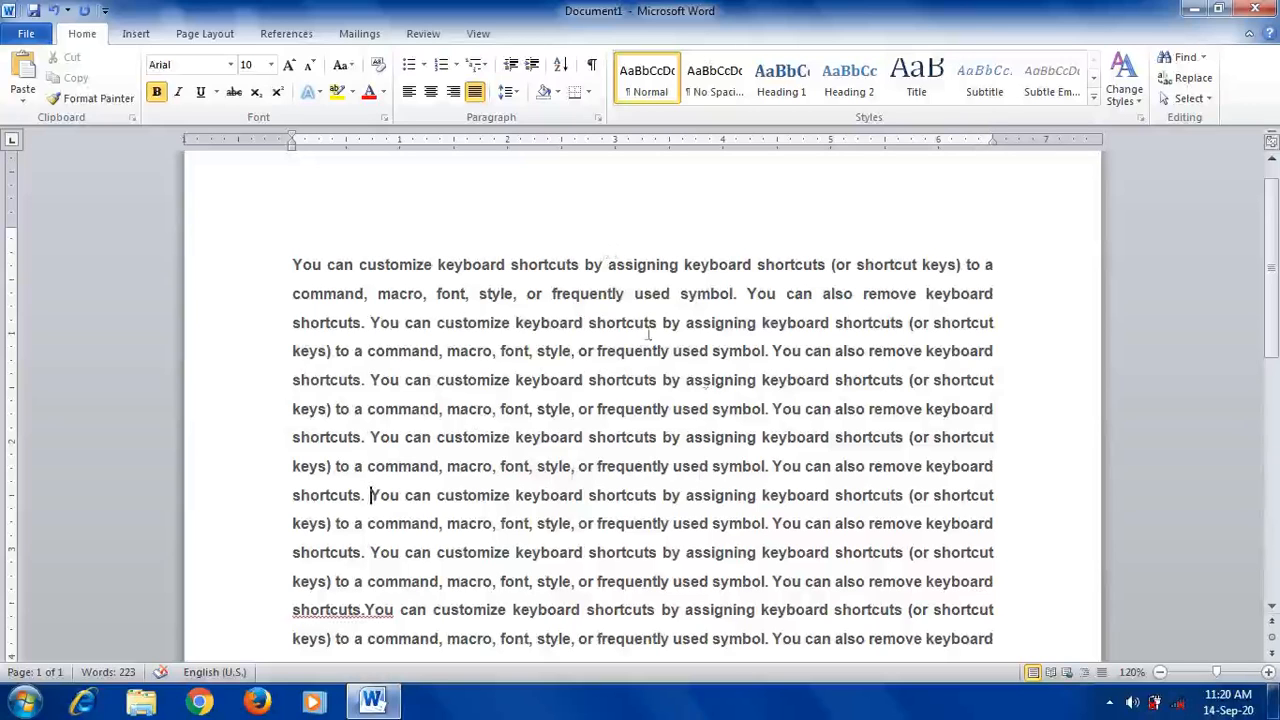
scroll(624, 365, "down", 3)
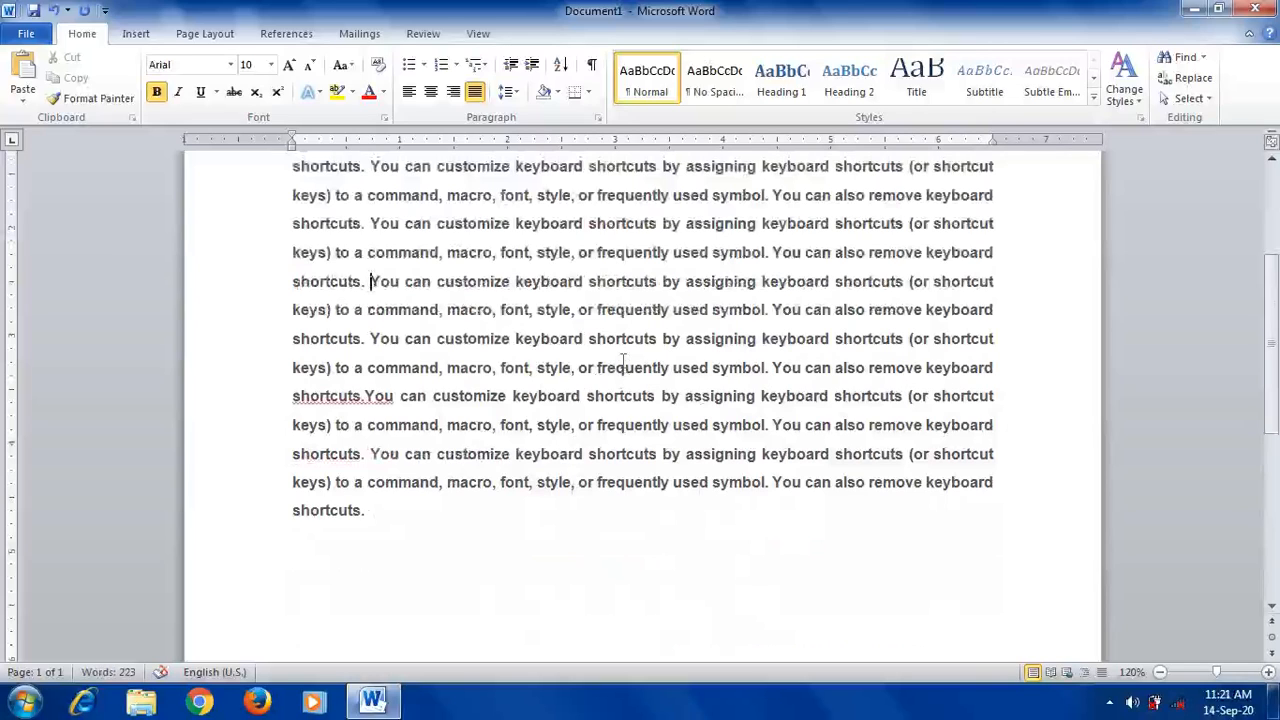
left_click(366, 397)
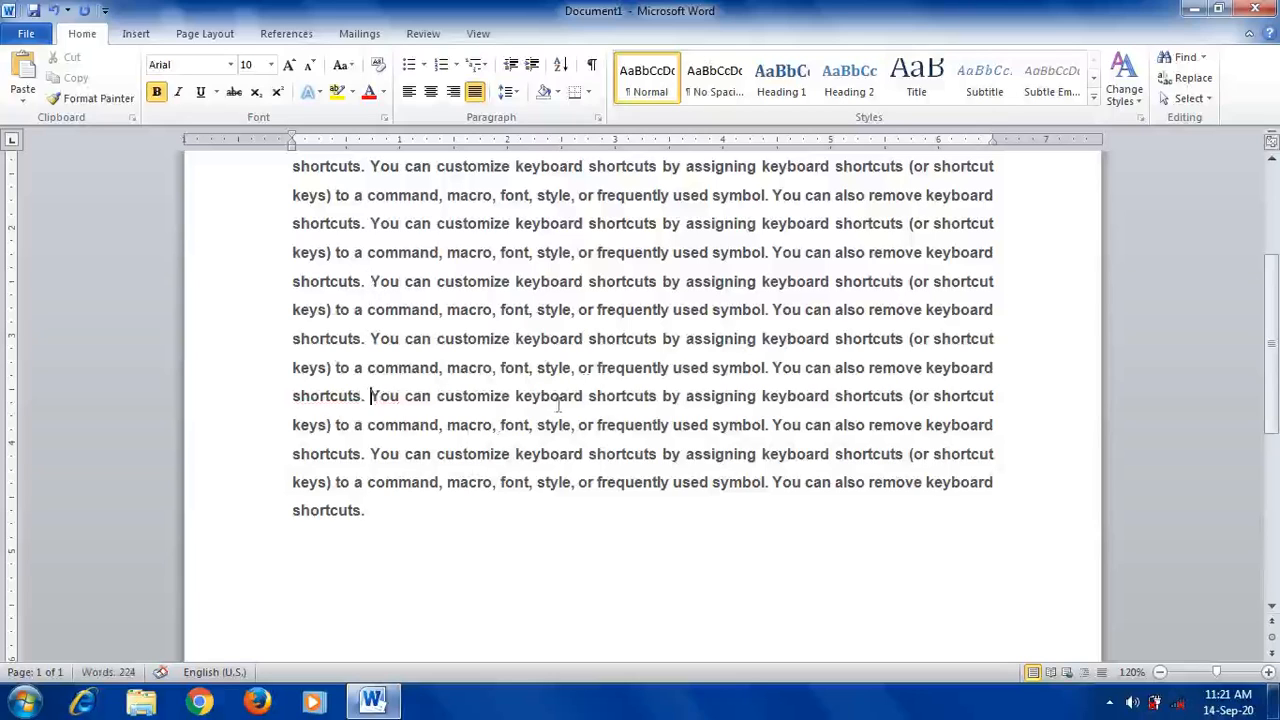
Select the entire document text and lay it out in two equal columns
scroll(556, 404, "up", 3)
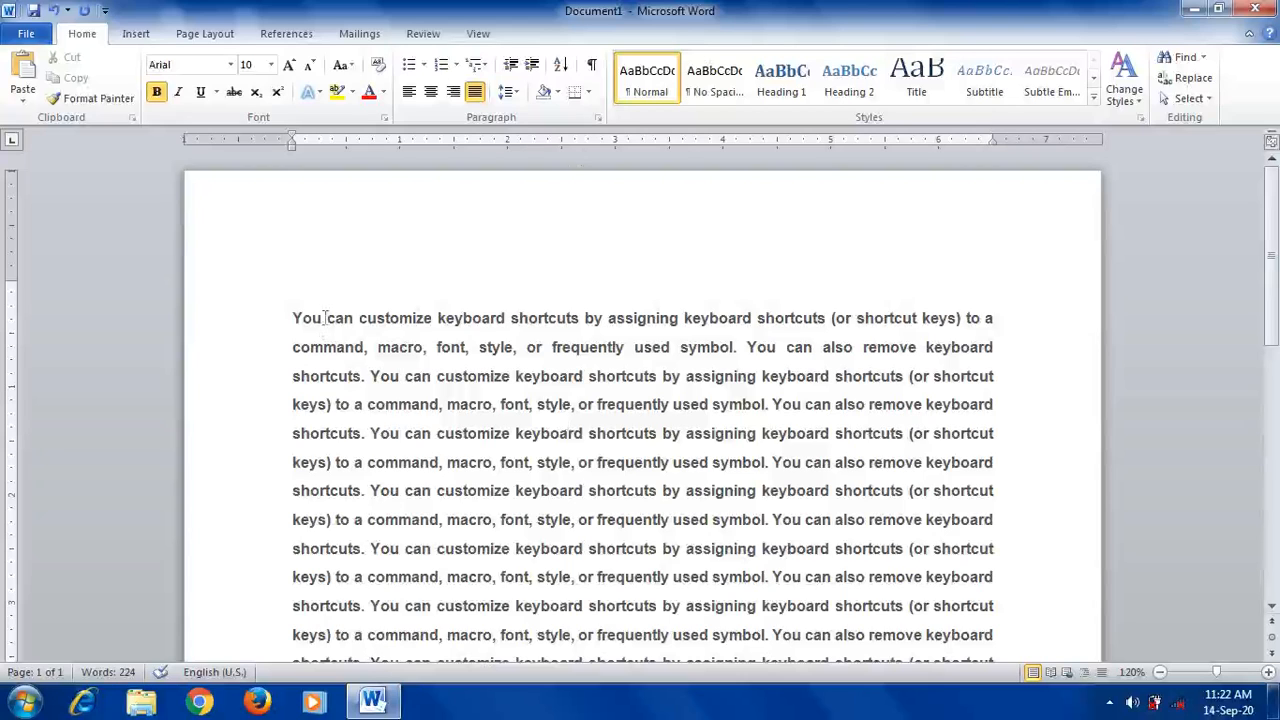
left_click(207, 40)
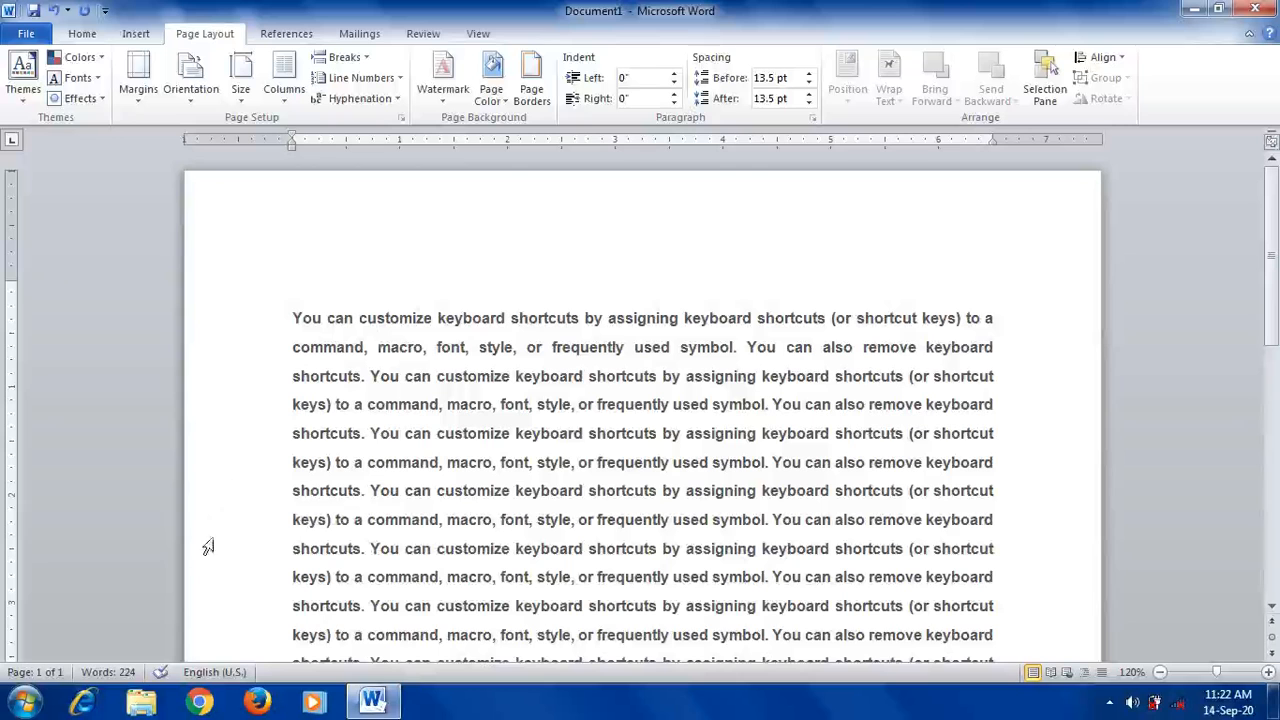
scroll(406, 410, "down", 6)
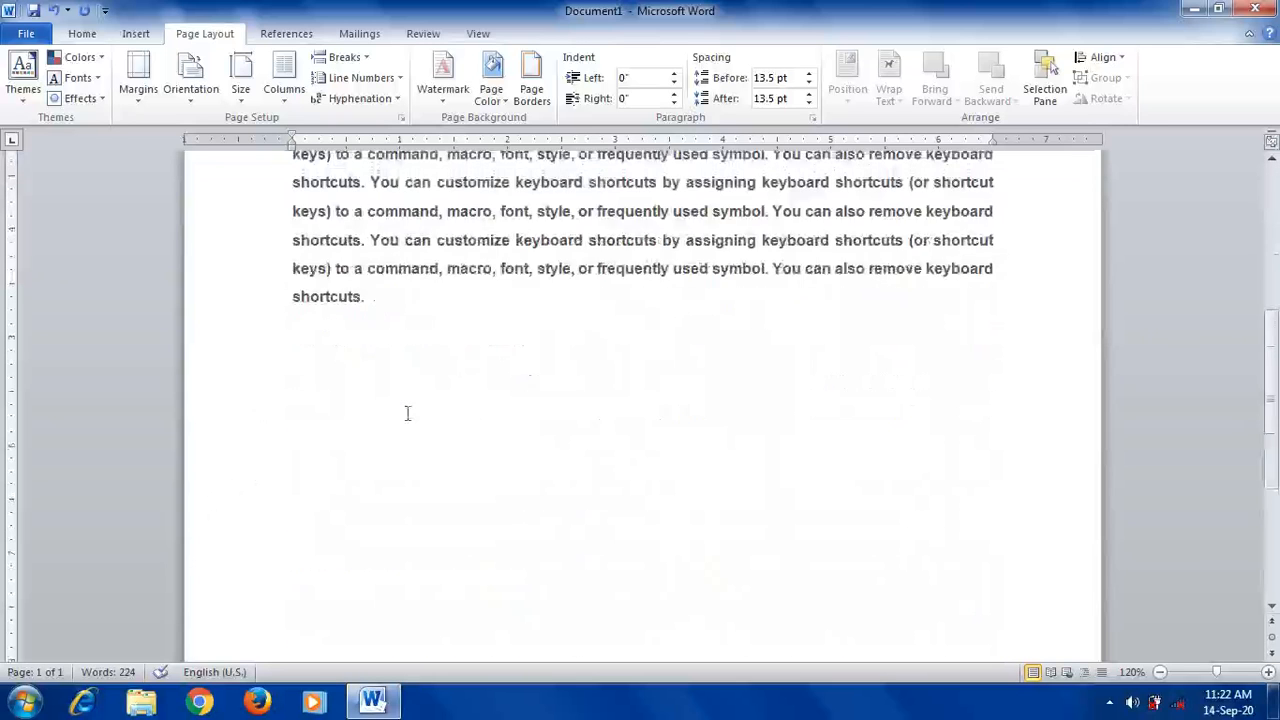
scroll(406, 414, "up", 4)
triple_click(216, 336)
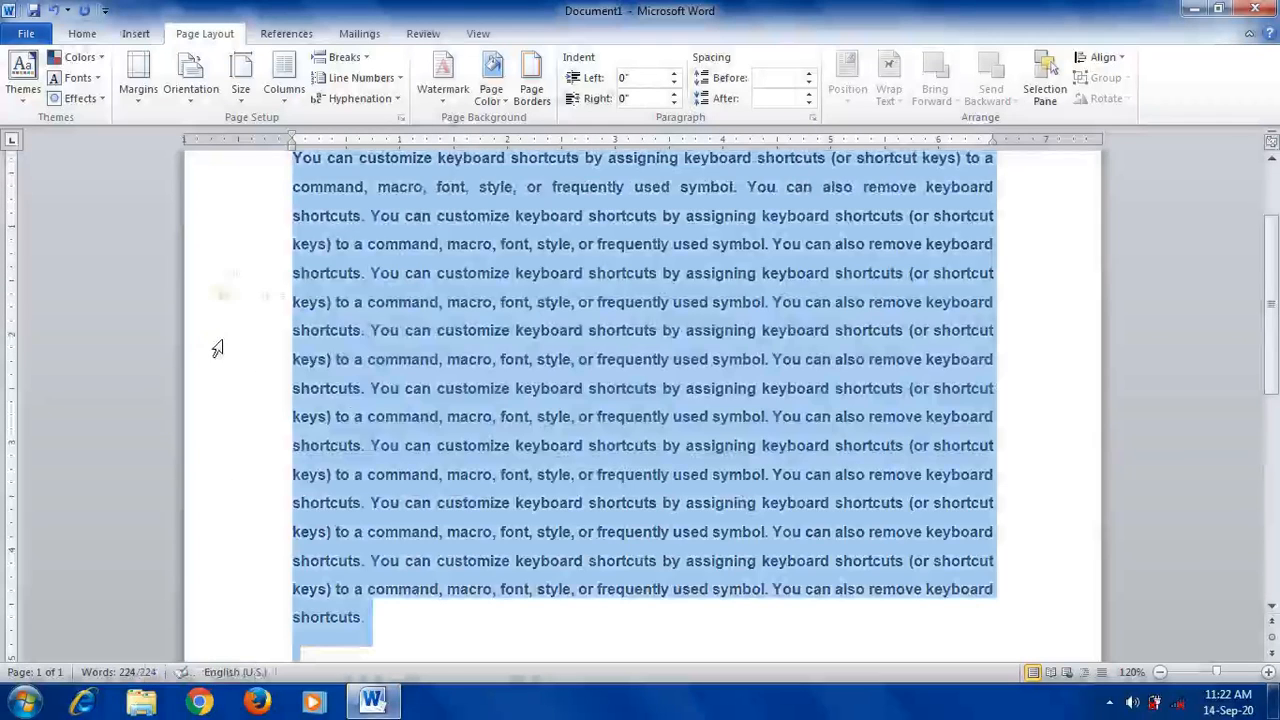
scroll(214, 345, "down", 4)
scroll(217, 348, "up", 4)
scroll(217, 348, "up", 2)
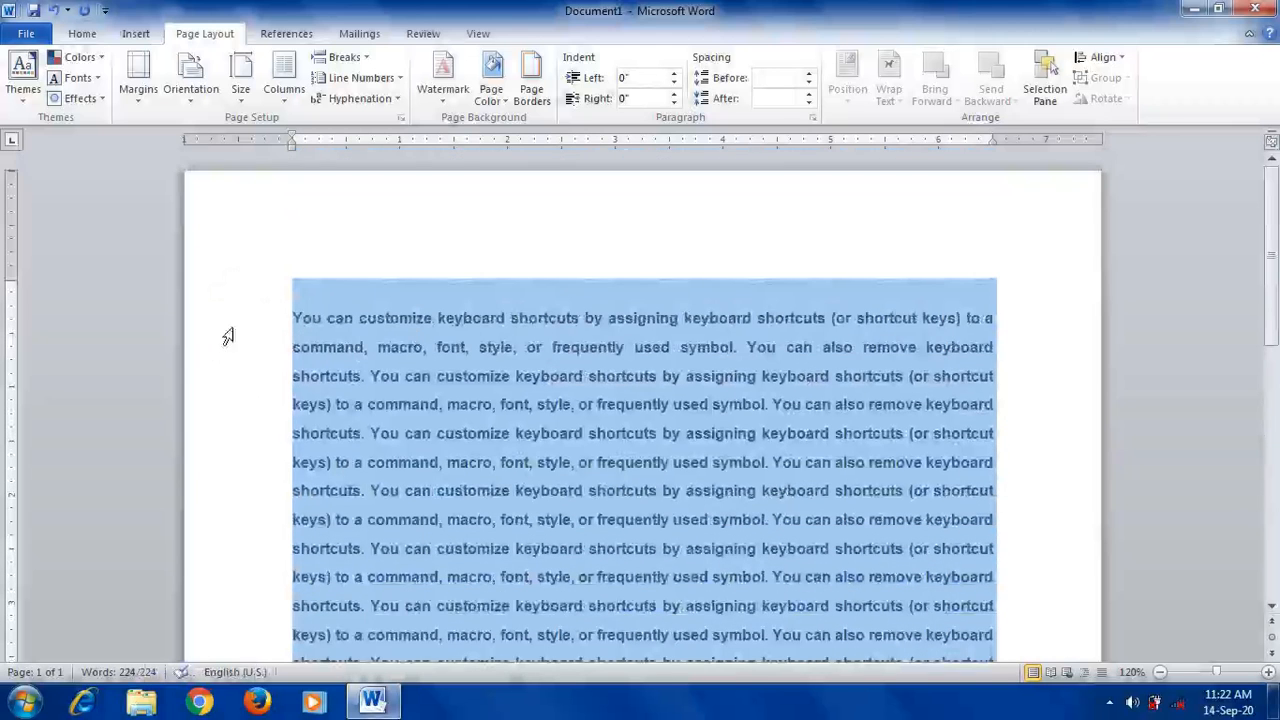
scroll(227, 398, "down", 3)
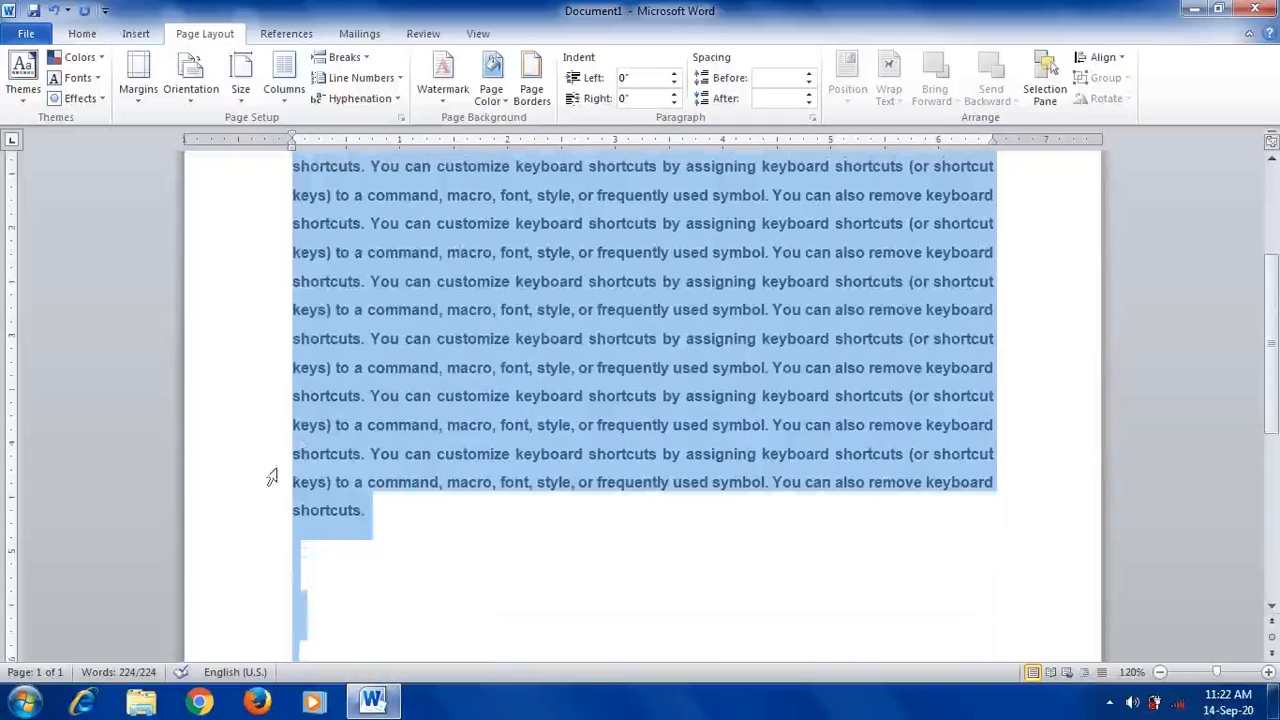
scroll(471, 554, "up", 3)
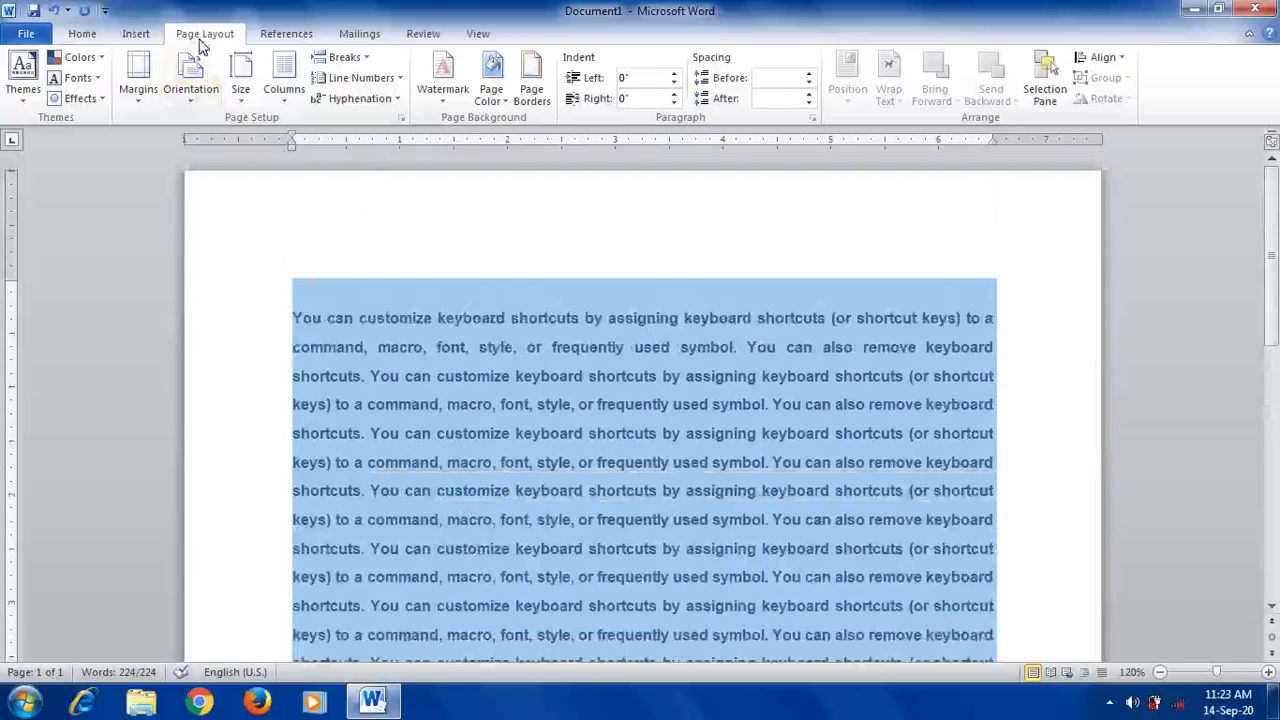
left_click(283, 105)
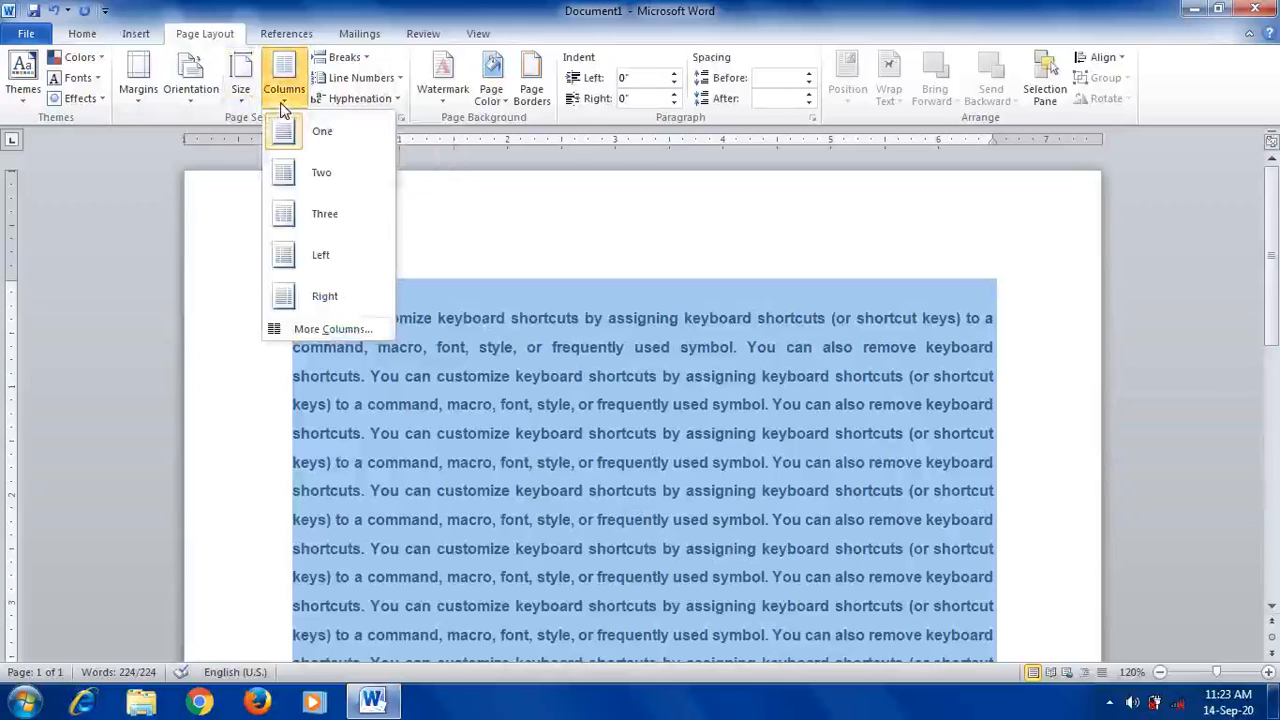
left_click(327, 178)
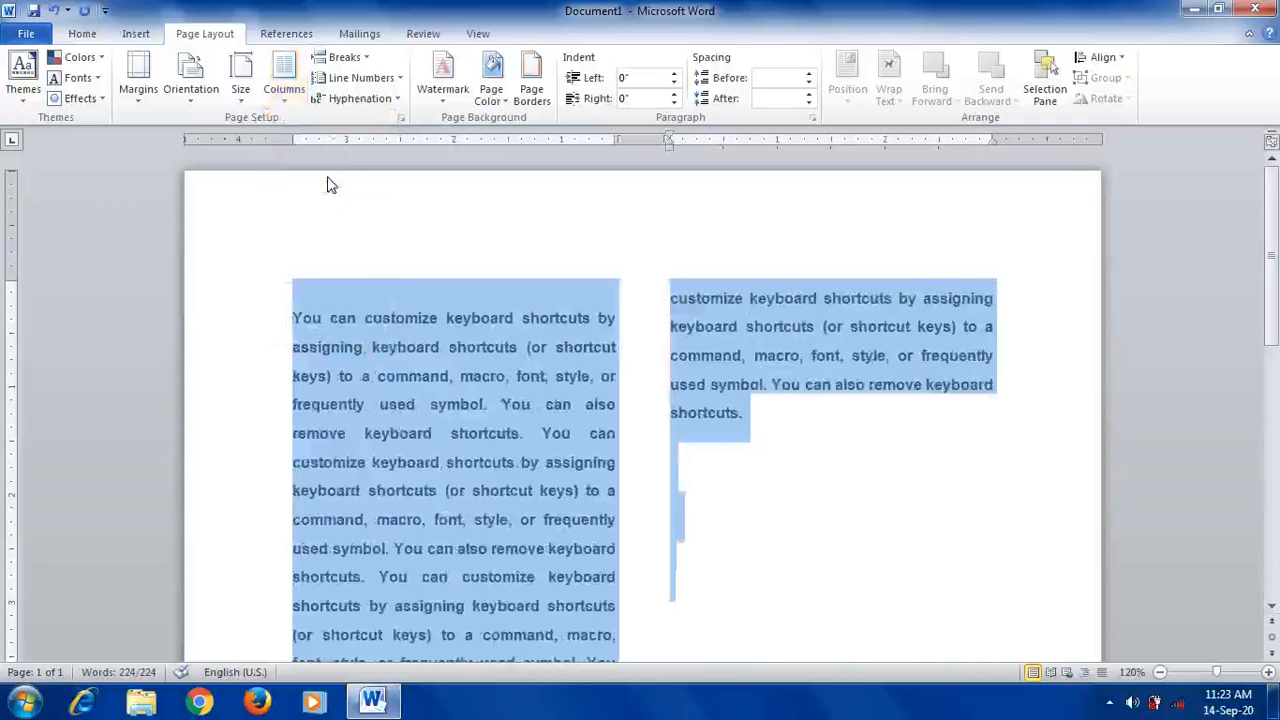
scroll(640, 400, "down", 3)
scroll(638, 392, "down", 5)
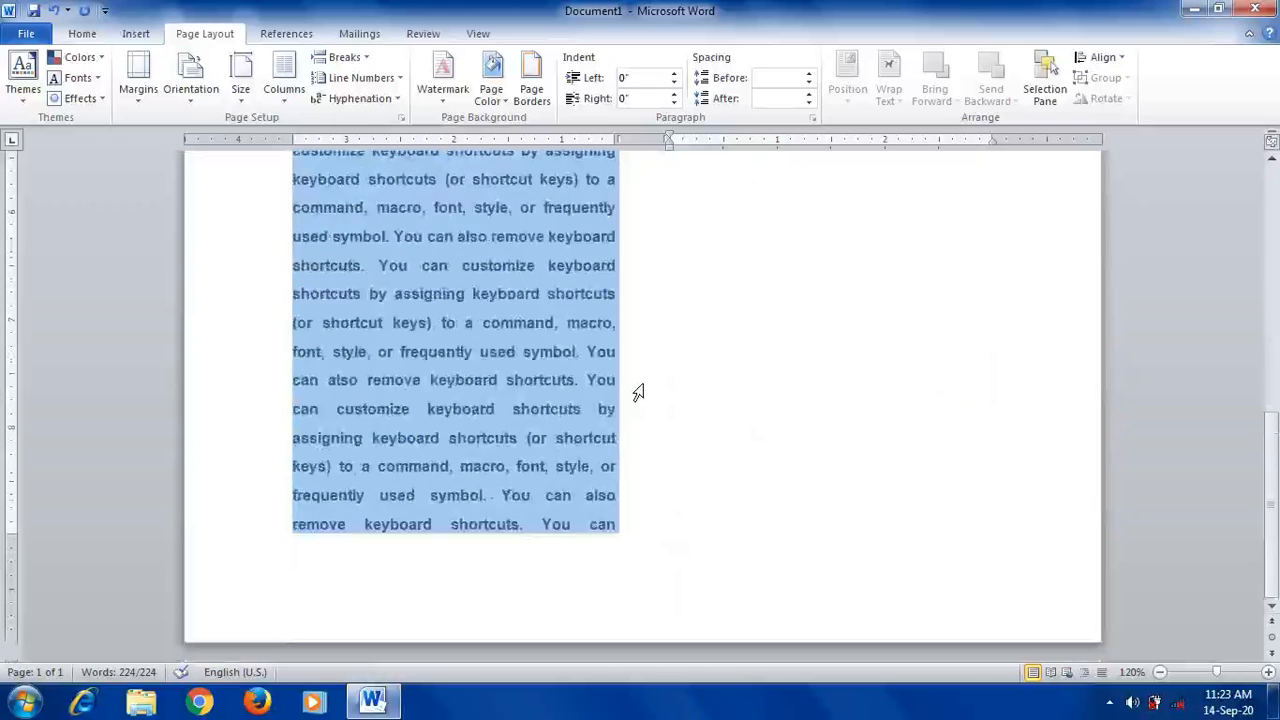
Try the Three column layout on the selected text, followed by the Left layout with a narrow first column
scroll(638, 392, "up", 5)
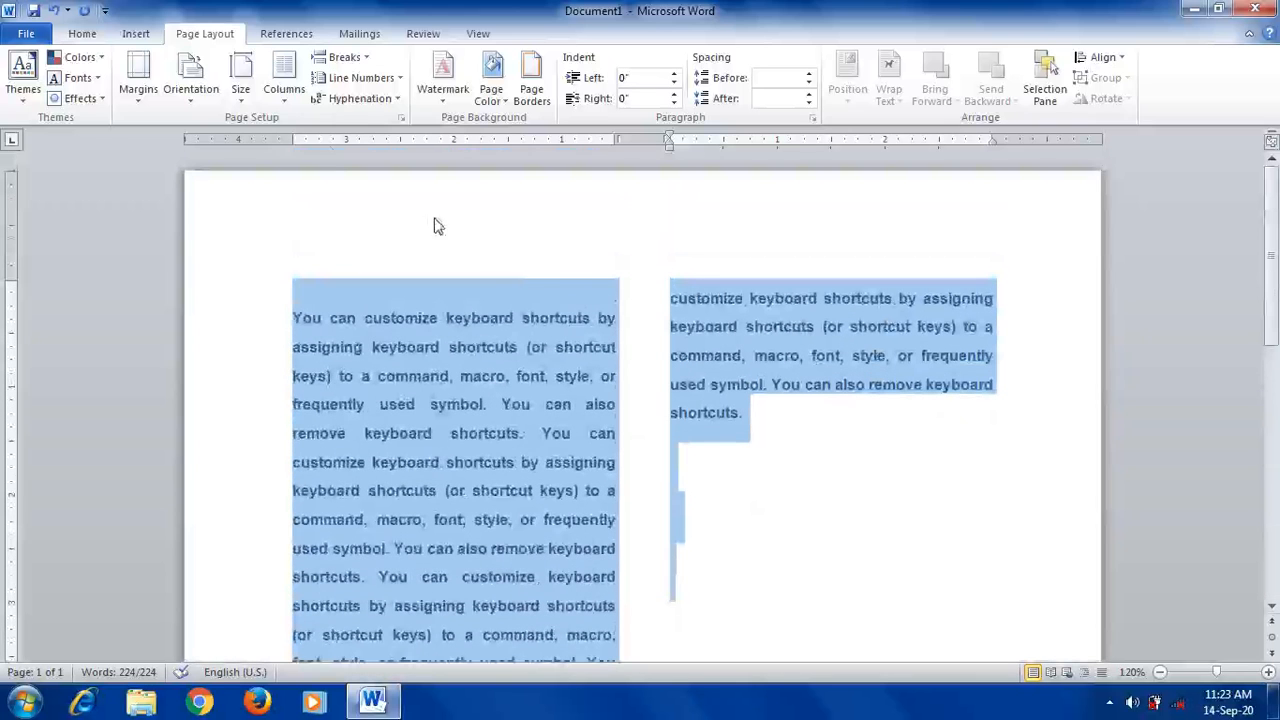
left_click(290, 107)
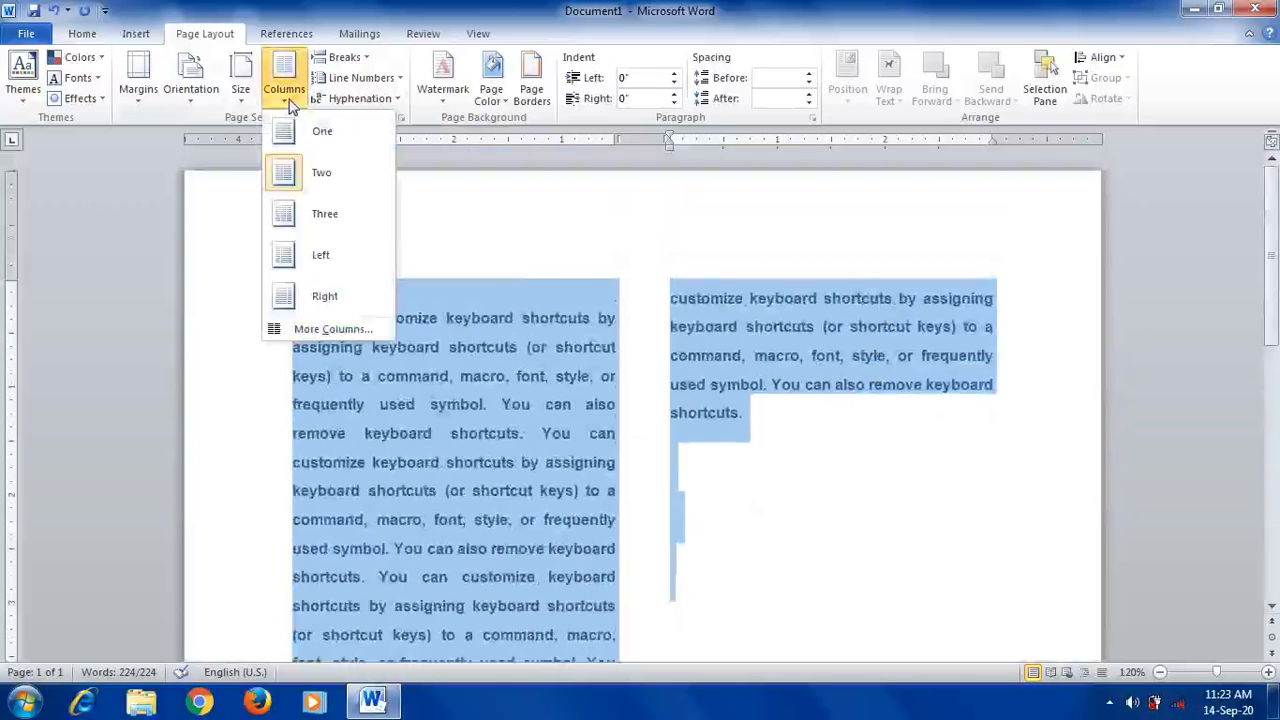
left_click(322, 213)
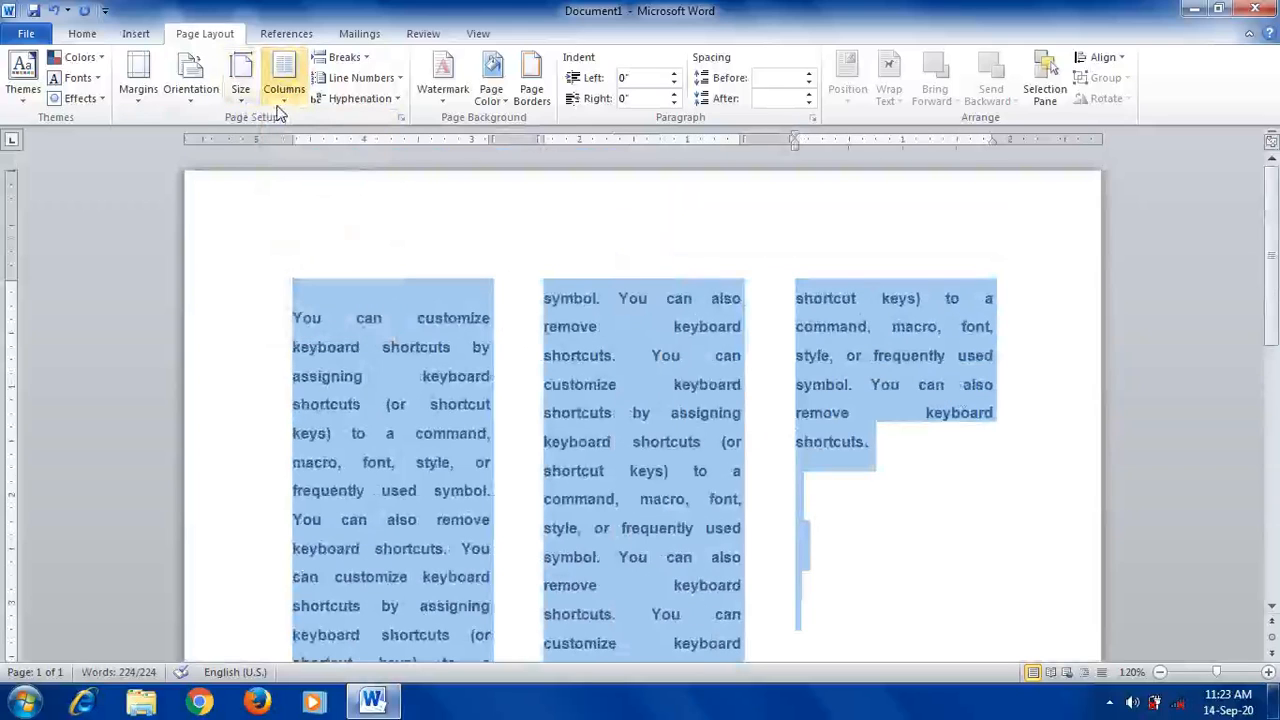
left_click(284, 88)
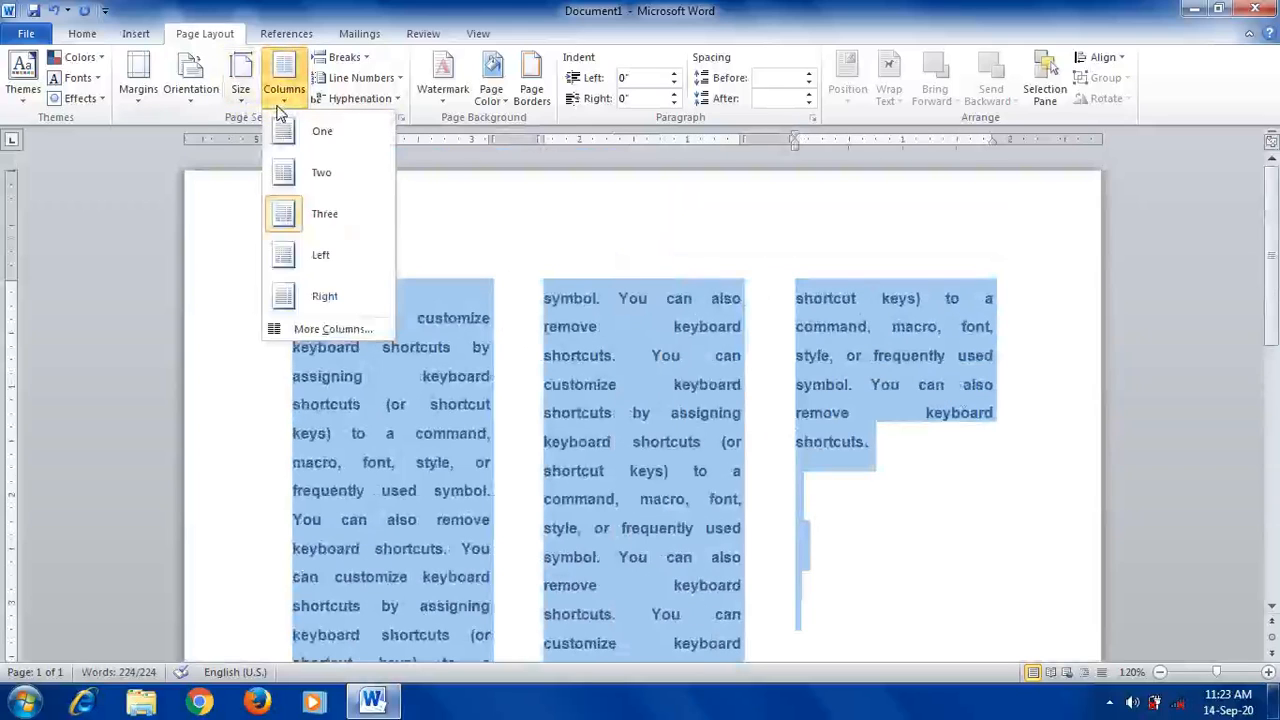
left_click(310, 258)
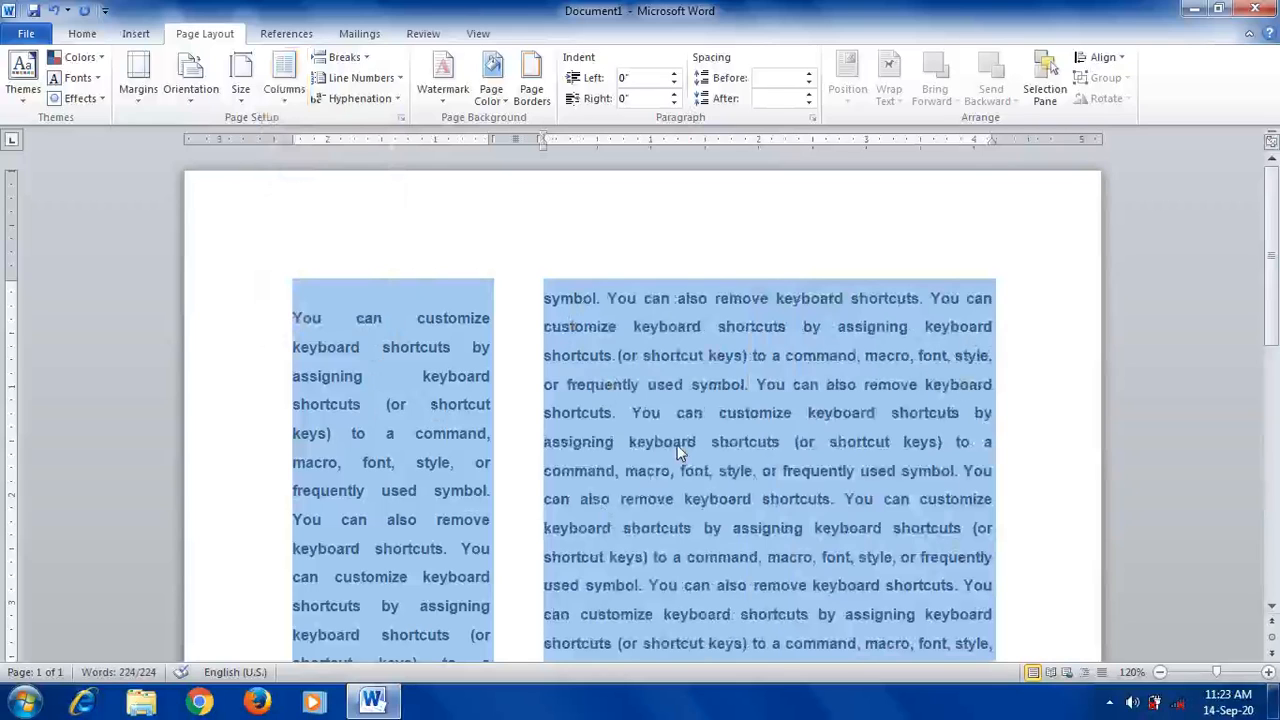
Apply the Right column layout to the selected text and check how it flows down the page
left_click(283, 90)
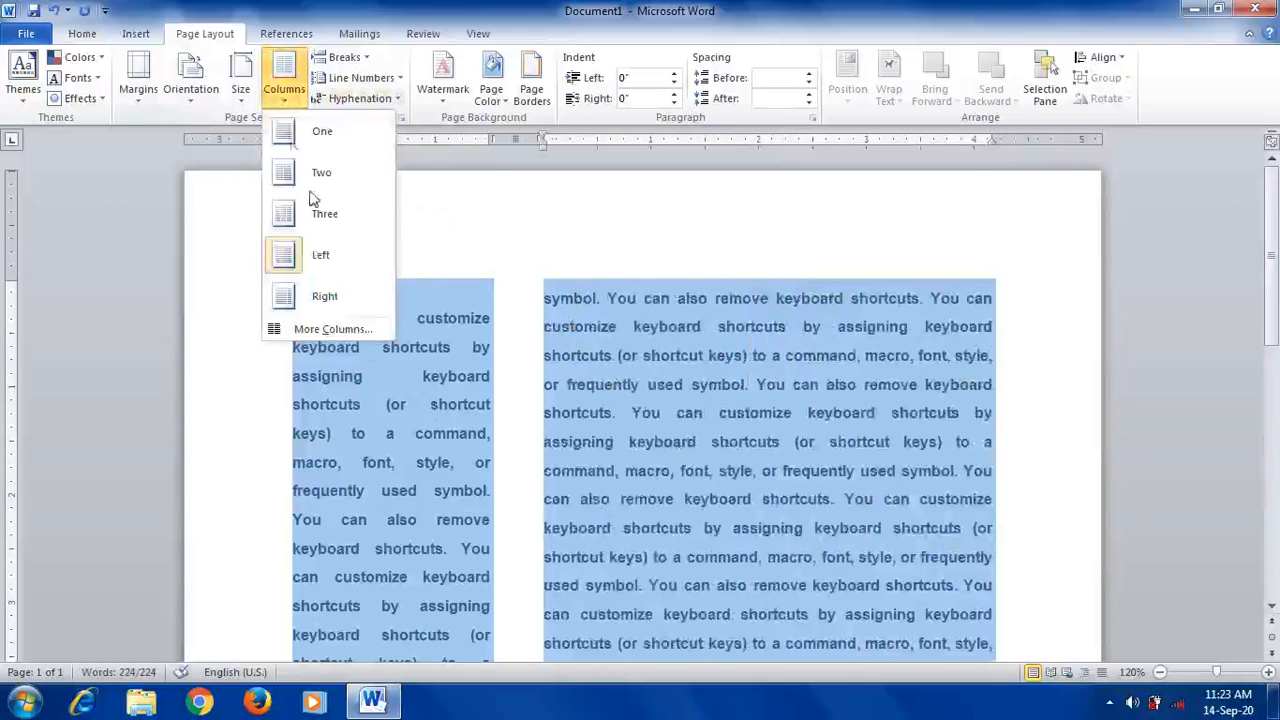
left_click(325, 297)
scroll(605, 325, "down", 8)
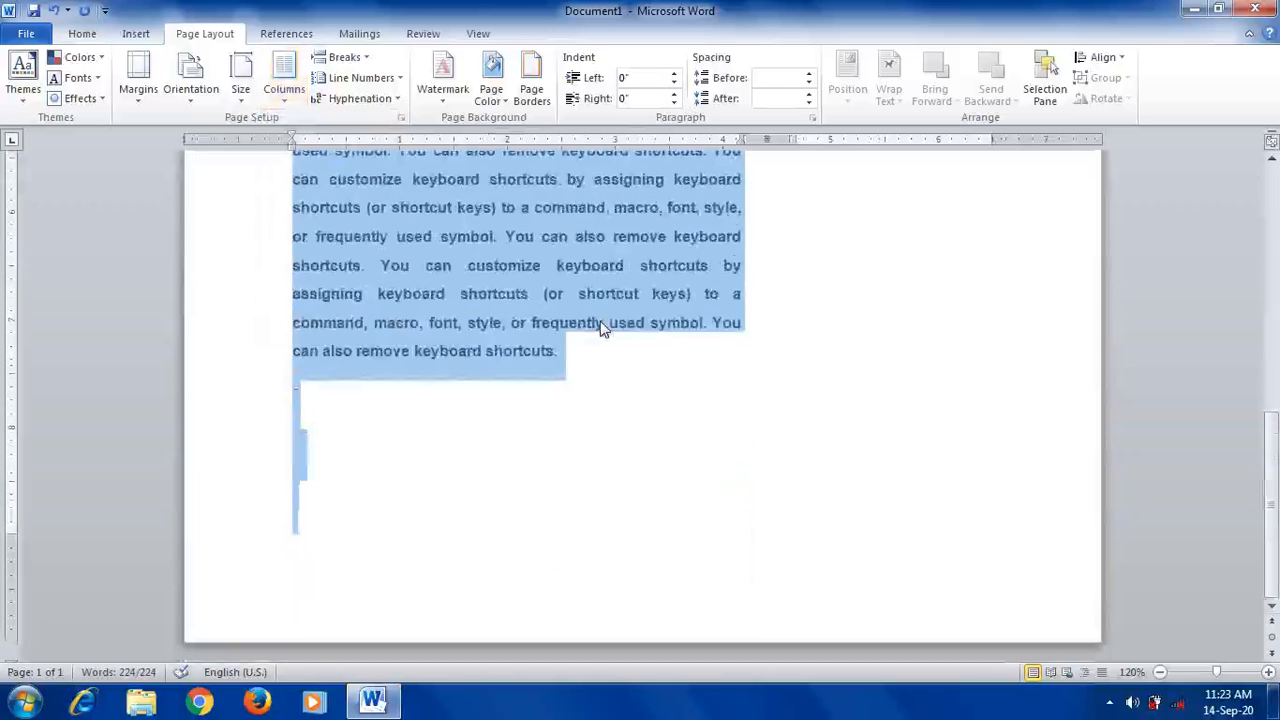
scroll(603, 330, "up", 10)
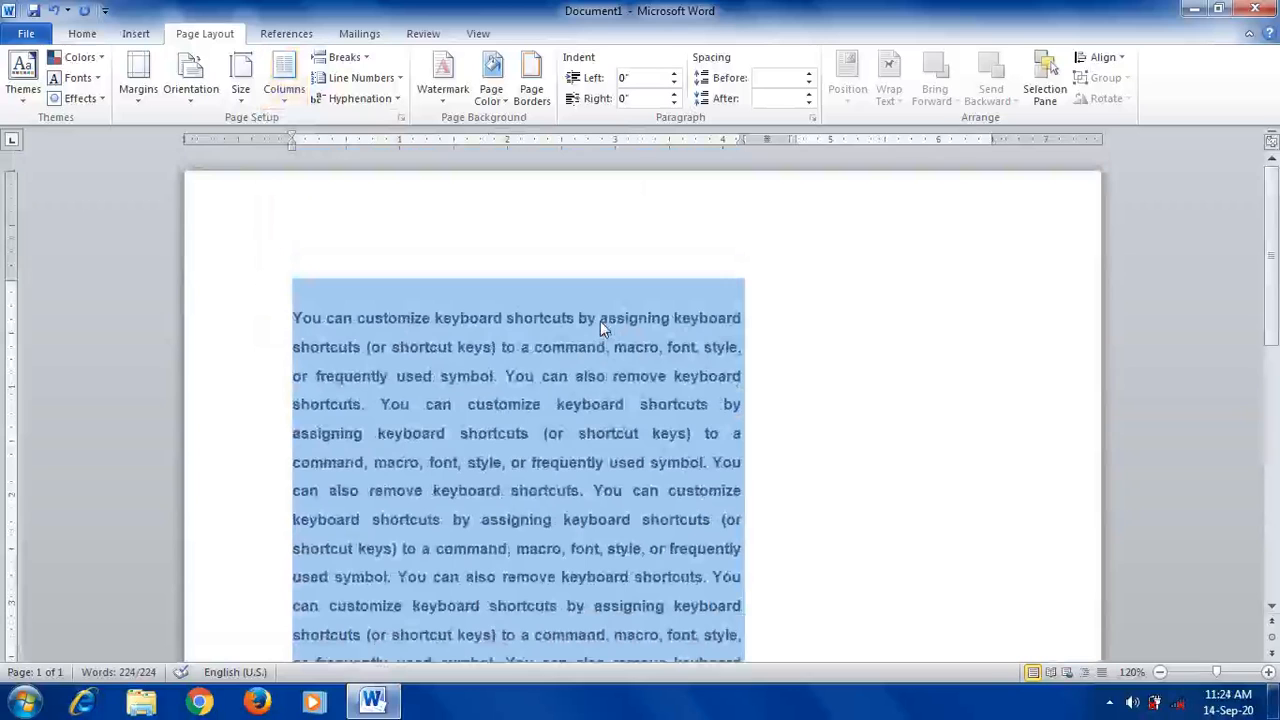
scroll(600, 321, "down", 8)
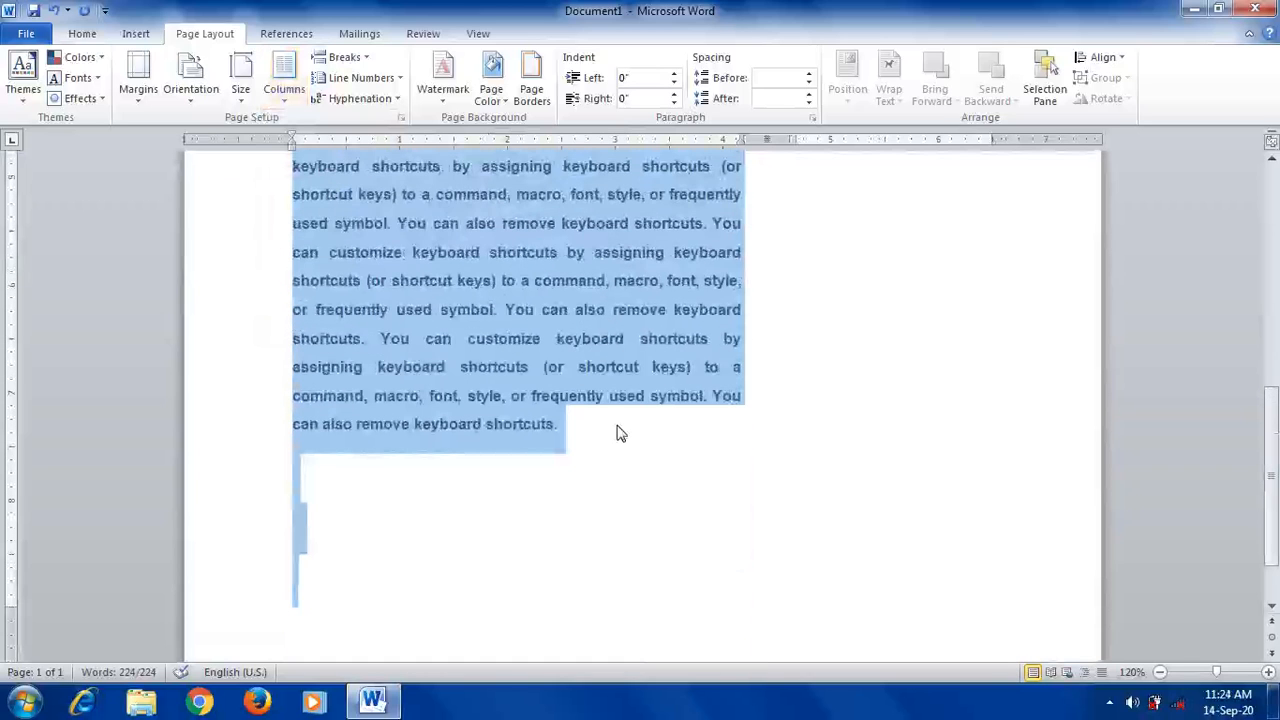
Add three more copies of the copied sample text after the existing text at the end of the document
left_click(586, 431)
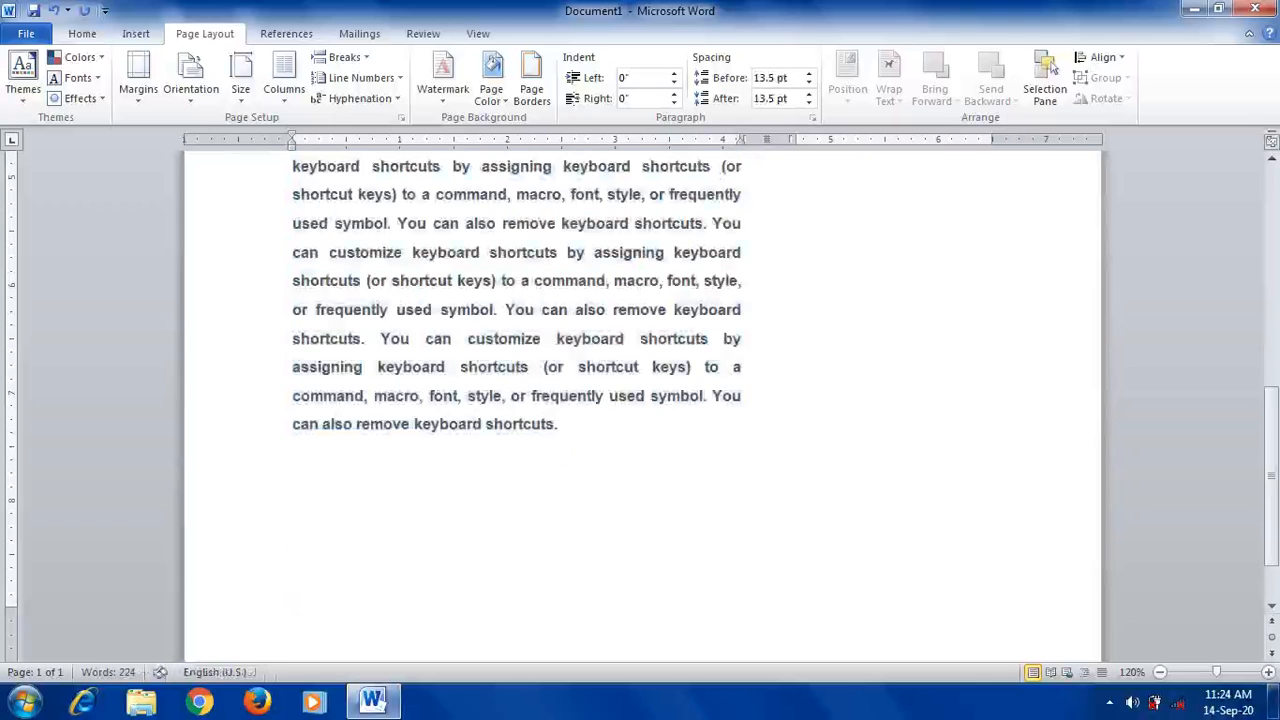
key("ctrl+v")
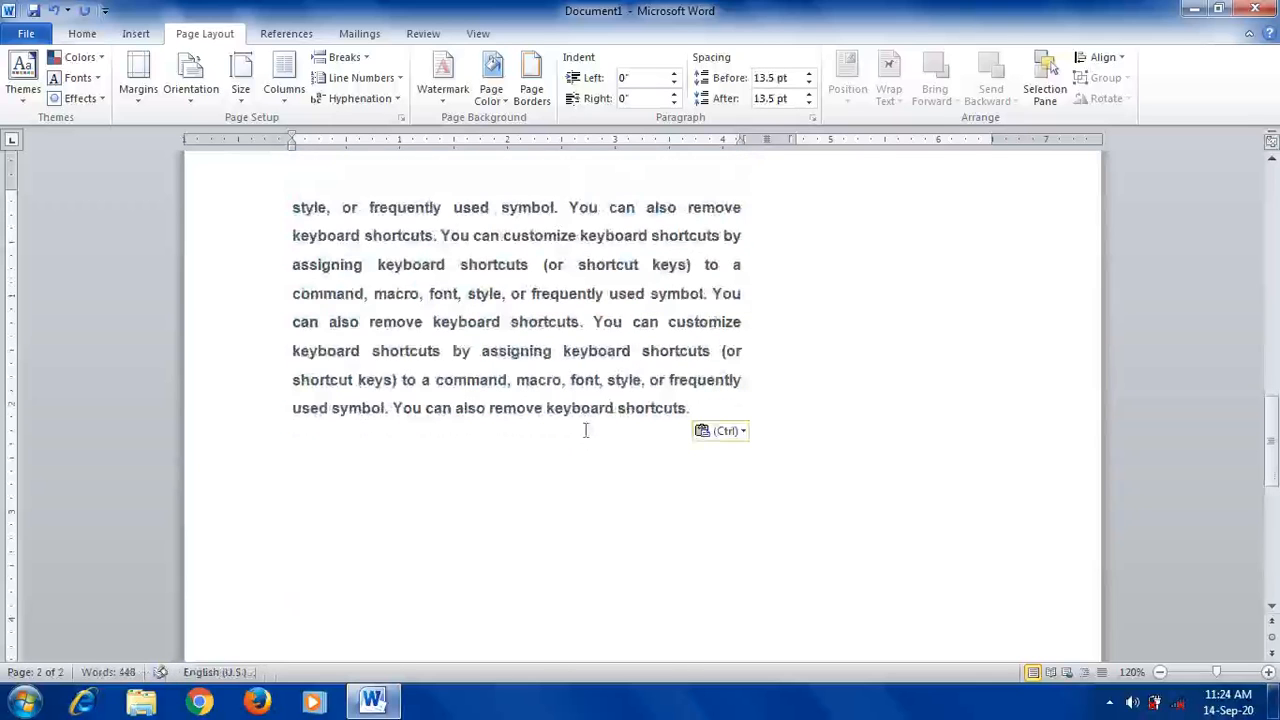
key("ctrl+v")
key("ctrl+v")
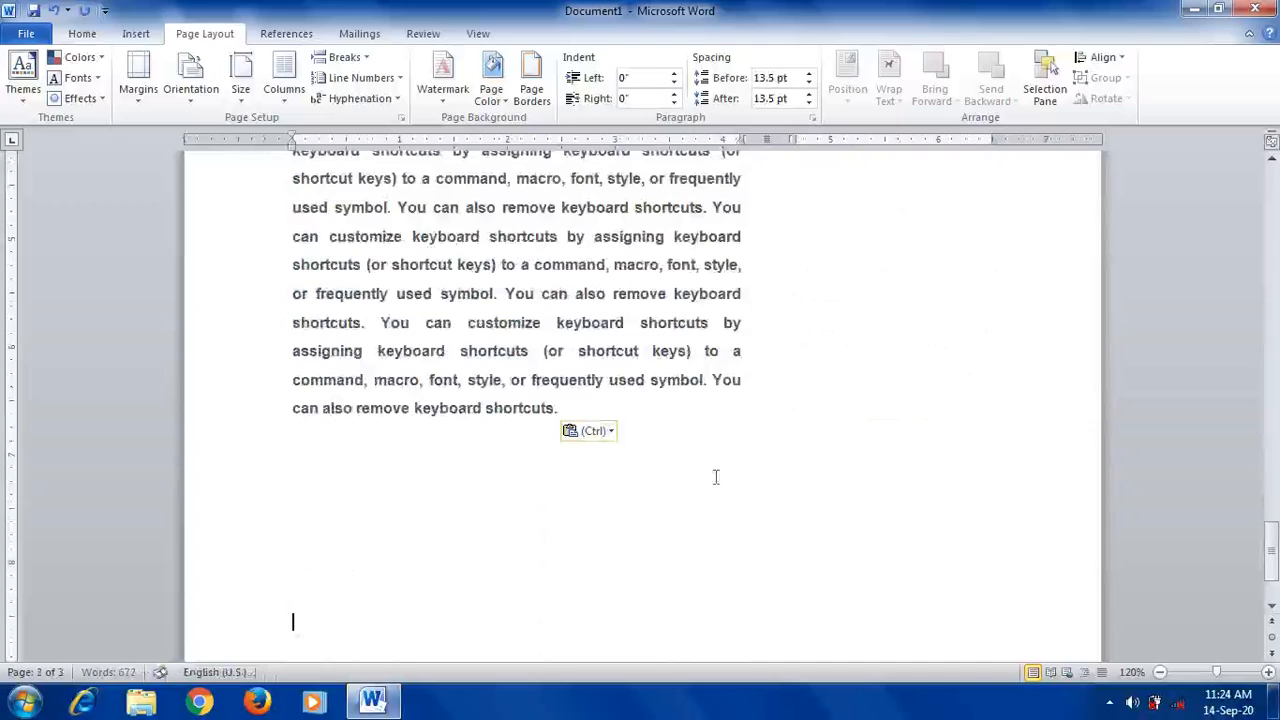
scroll(760, 440, "up", 3)
scroll(764, 440, "up", 10)
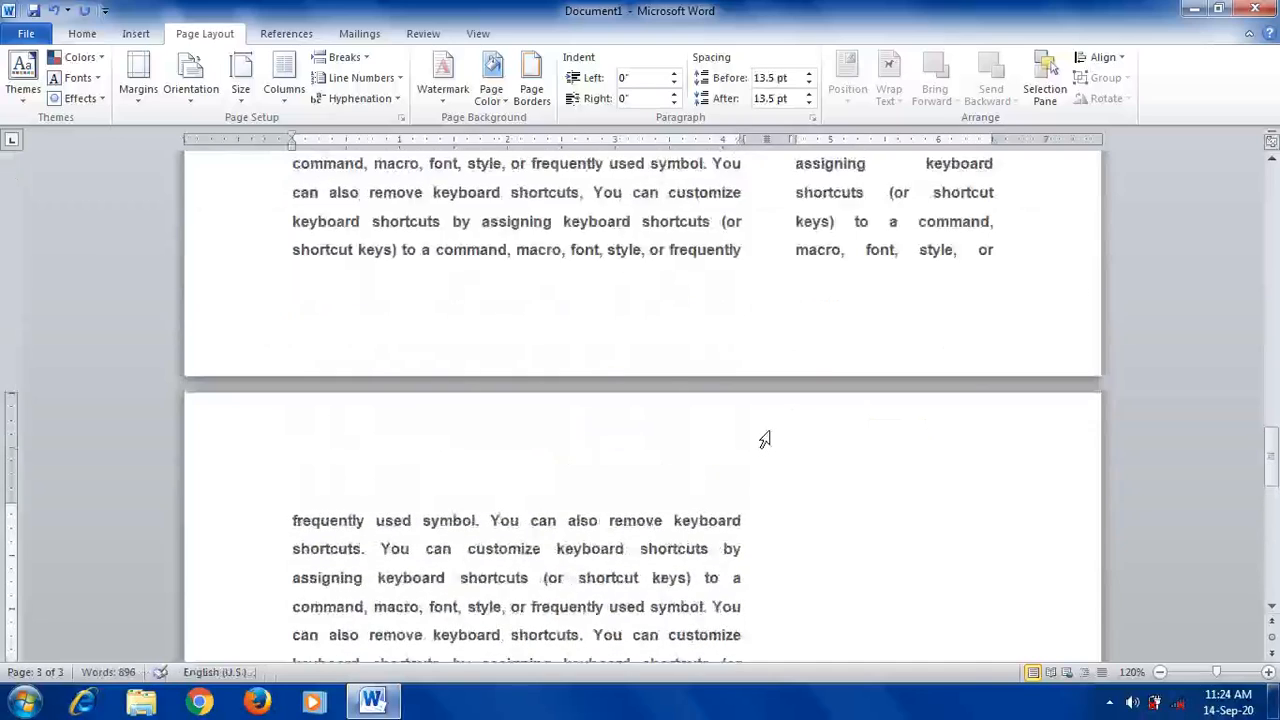
scroll(916, 340, "up", 10)
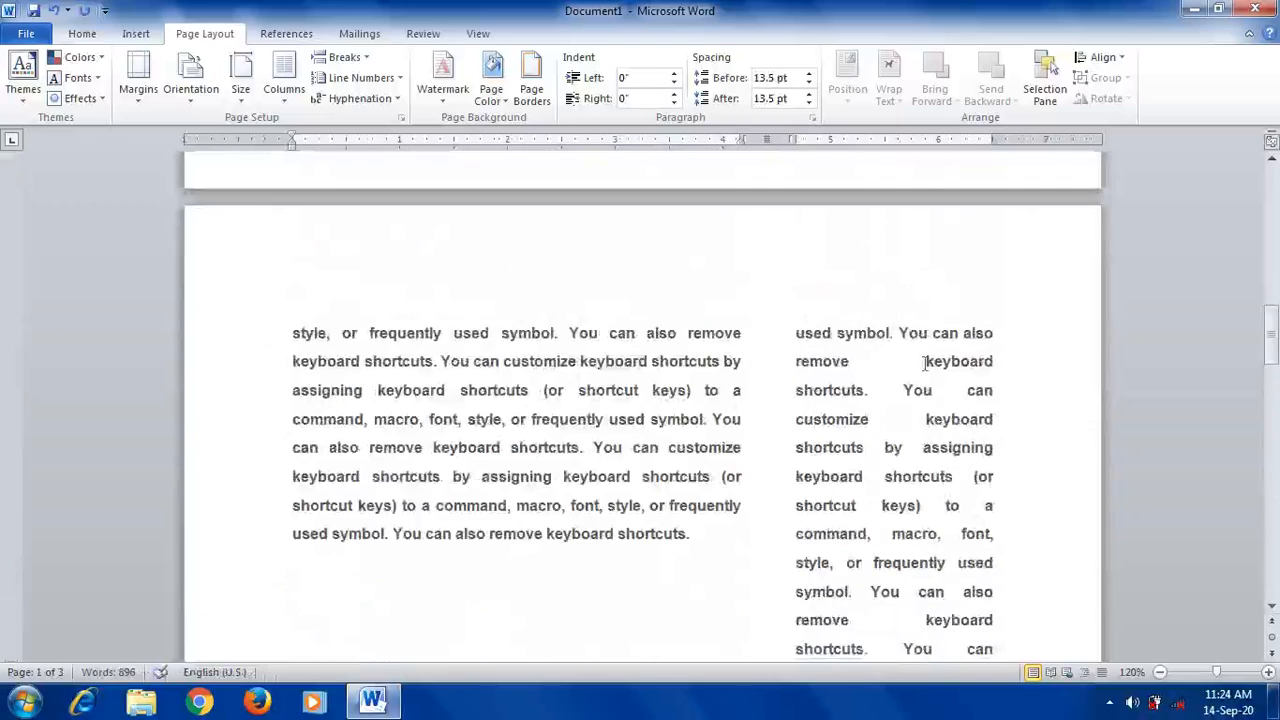
scroll(925, 365, "up", 5)
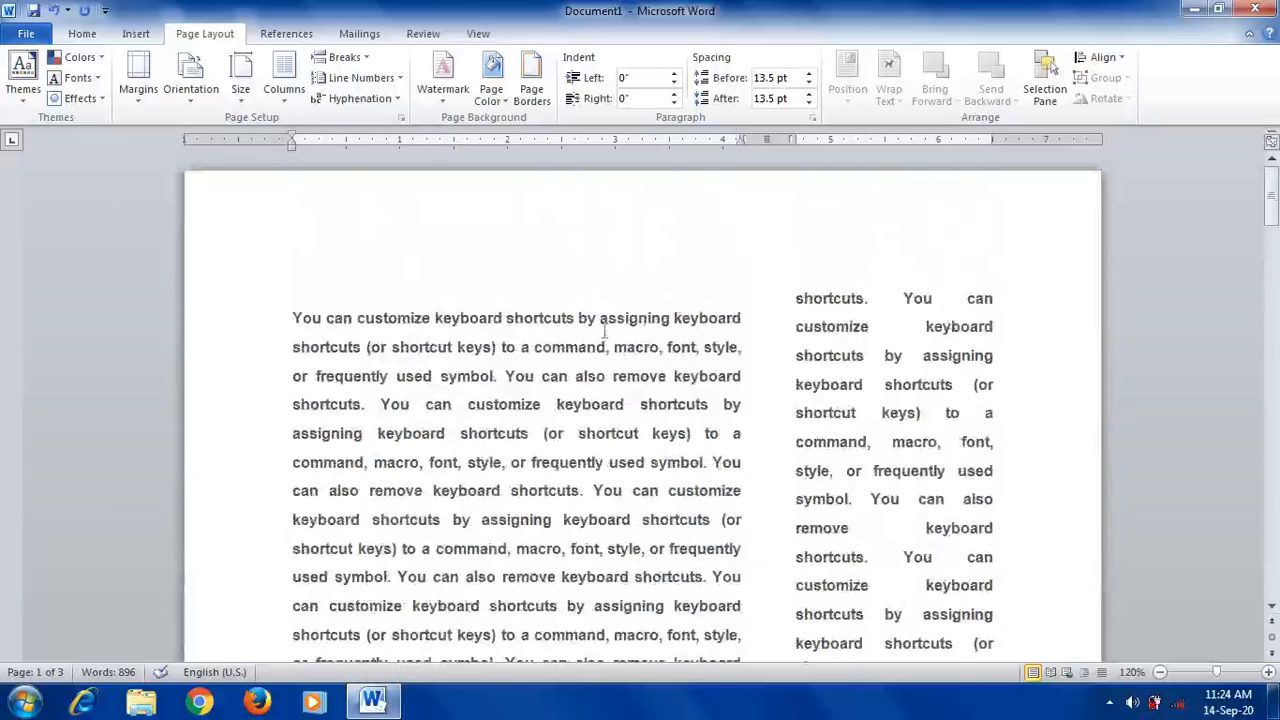
Select the entire document text and return it to a single-column layout
triple_click(229, 372)
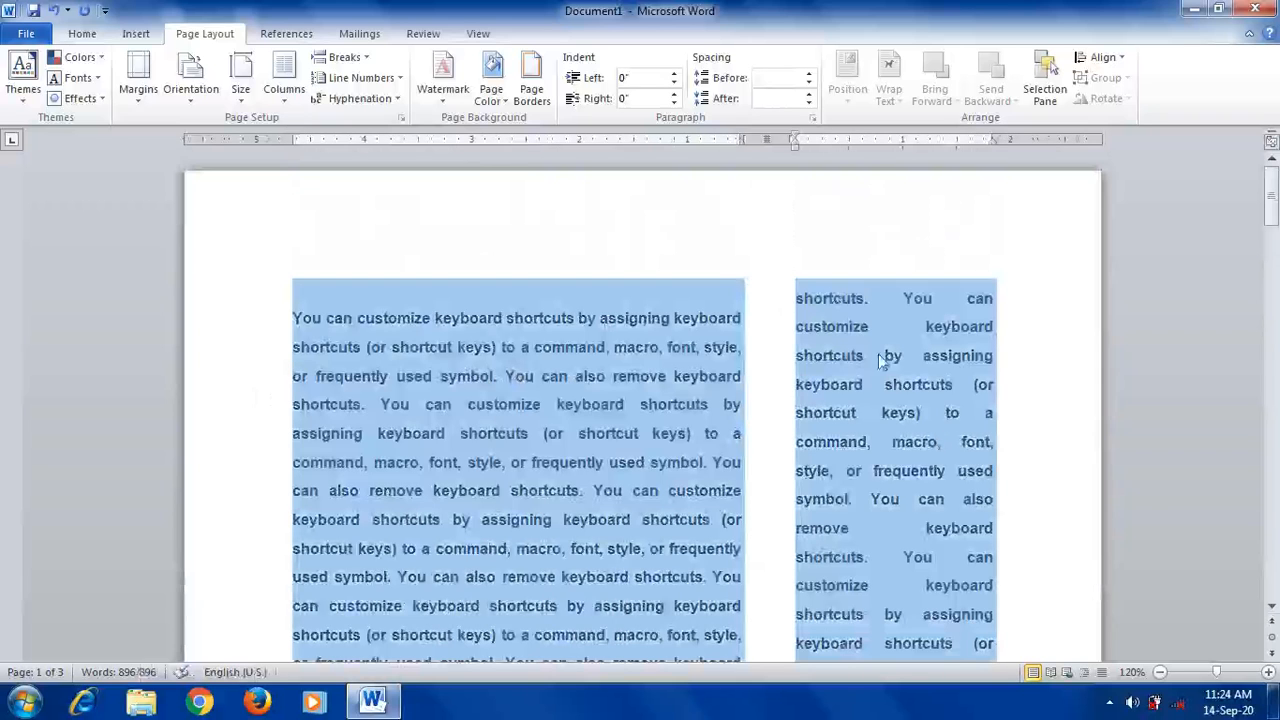
left_click(284, 95)
left_click(290, 131)
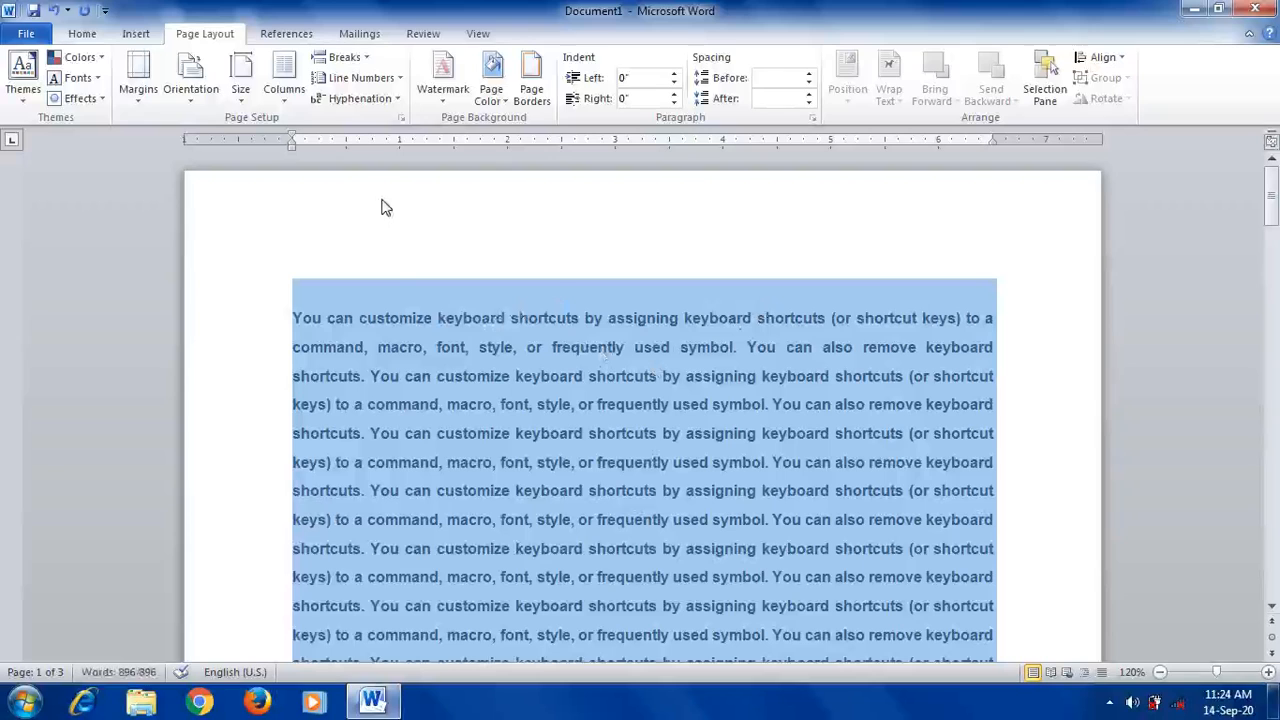
Lay out the selected text in four equal-width columns with a line between them, using the detailed column settings
left_click(283, 100)
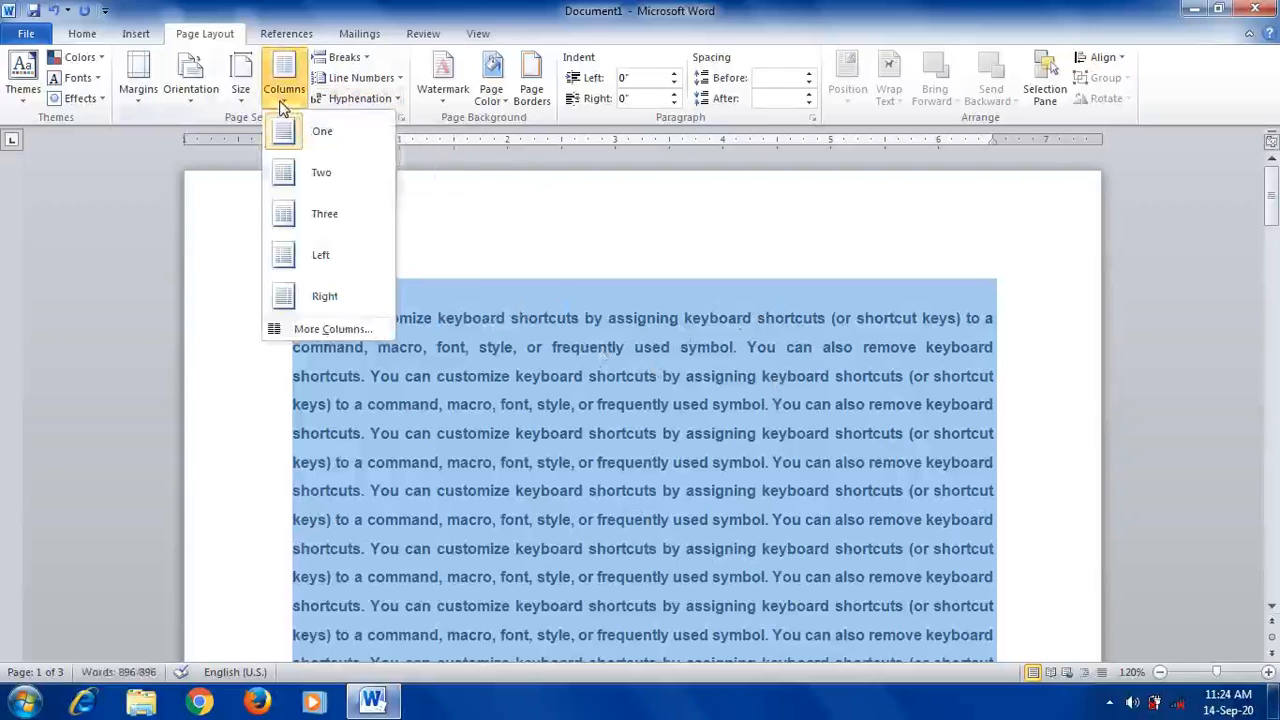
left_click(328, 330)
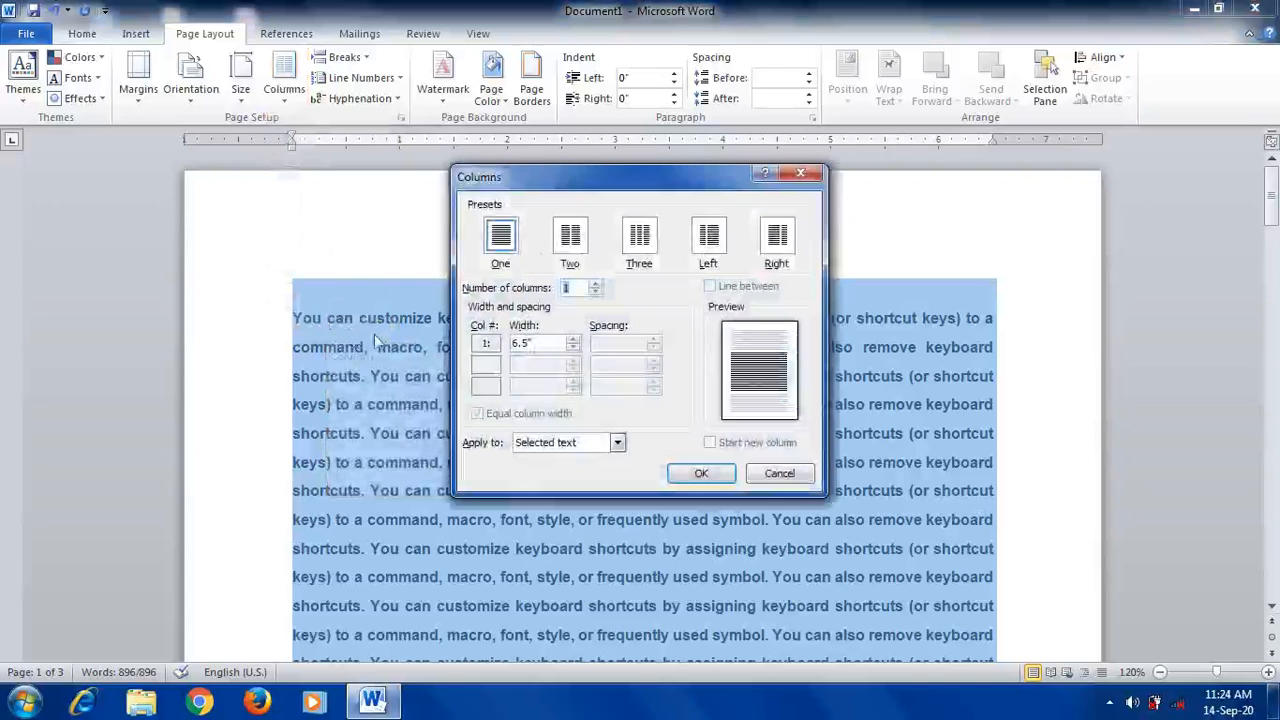
left_click_drag(538, 188, 590, 190)
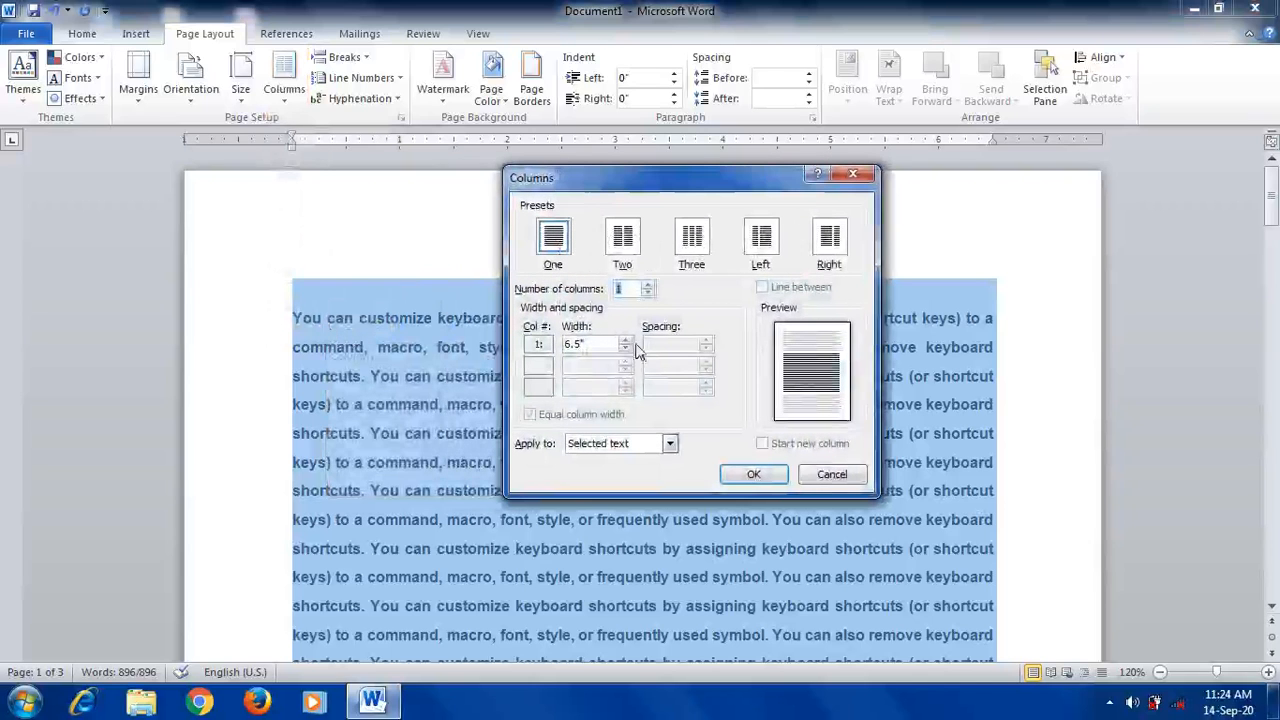
left_click(648, 285)
left_click(648, 285)
left_click(648, 285)
left_click(648, 285)
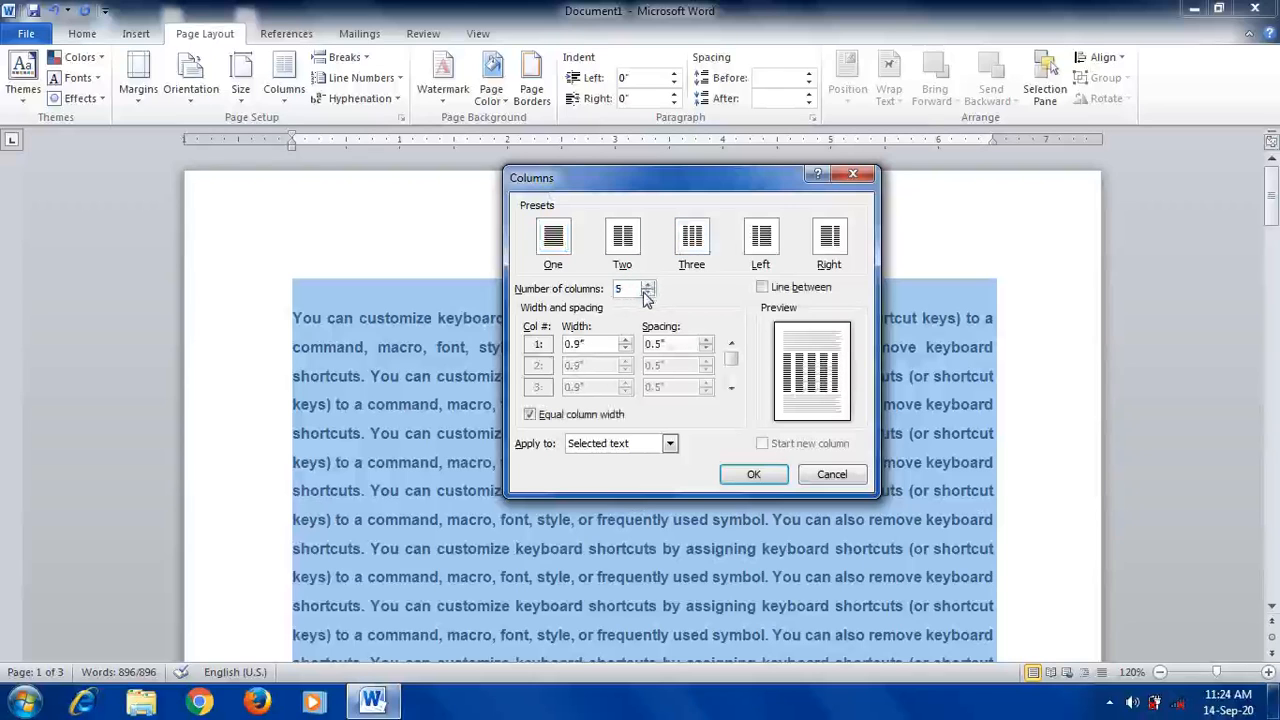
left_click(647, 295)
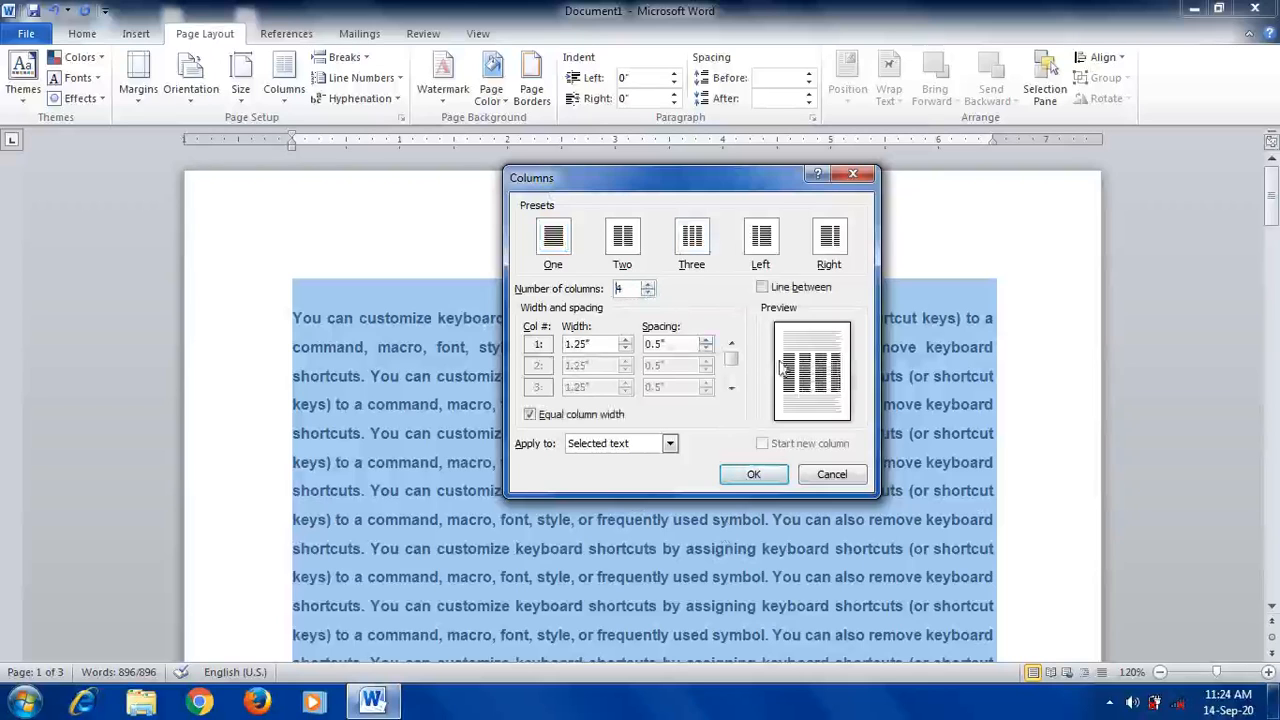
left_click(763, 289)
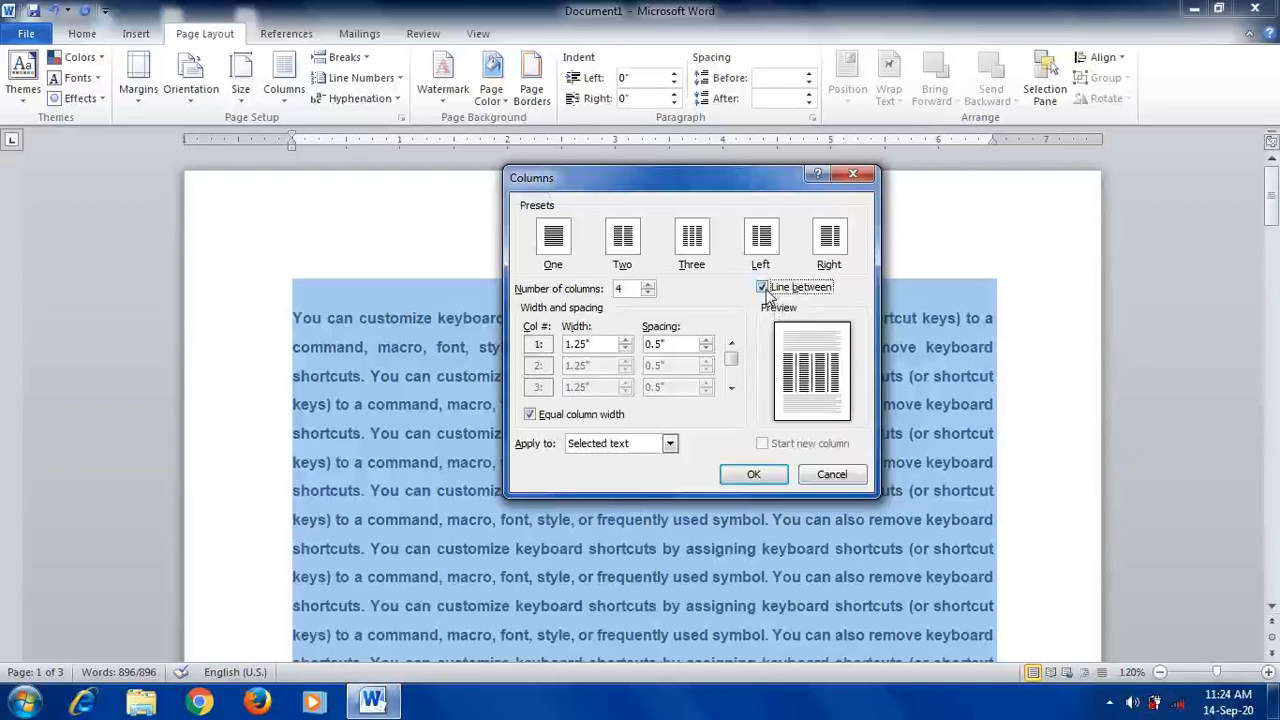
left_click(752, 476)
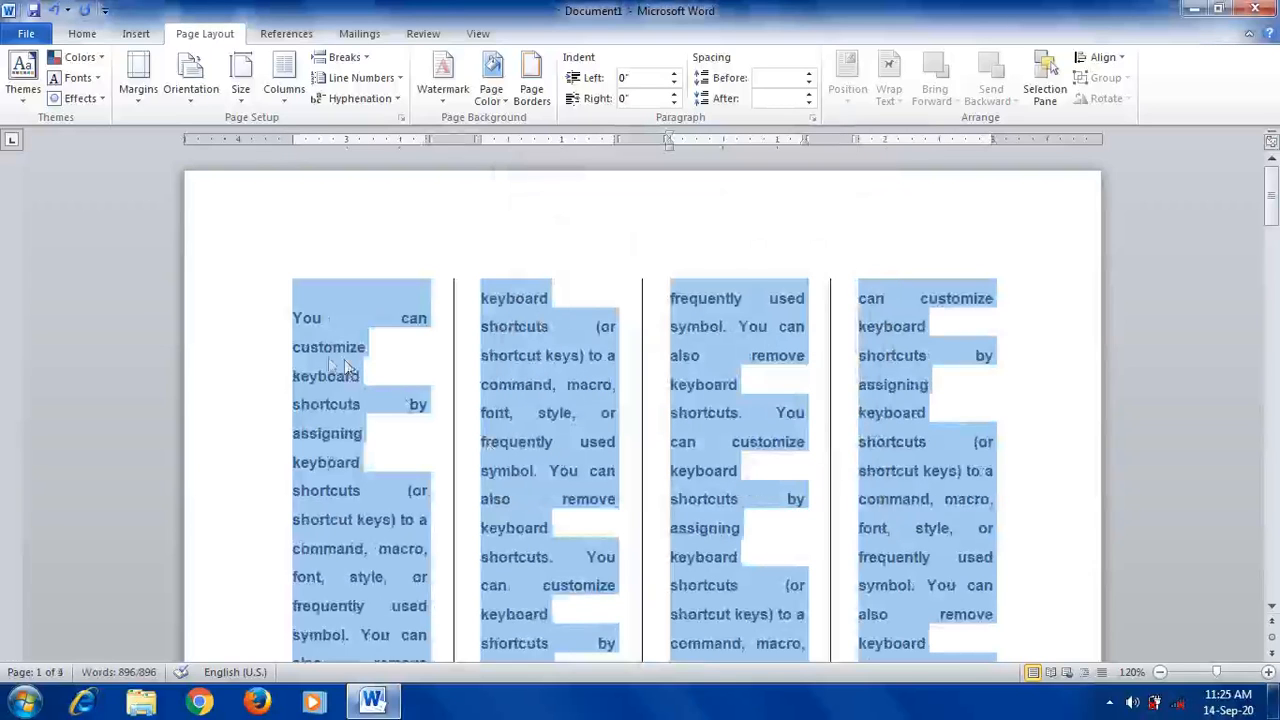
scroll(828, 447, "down", 3)
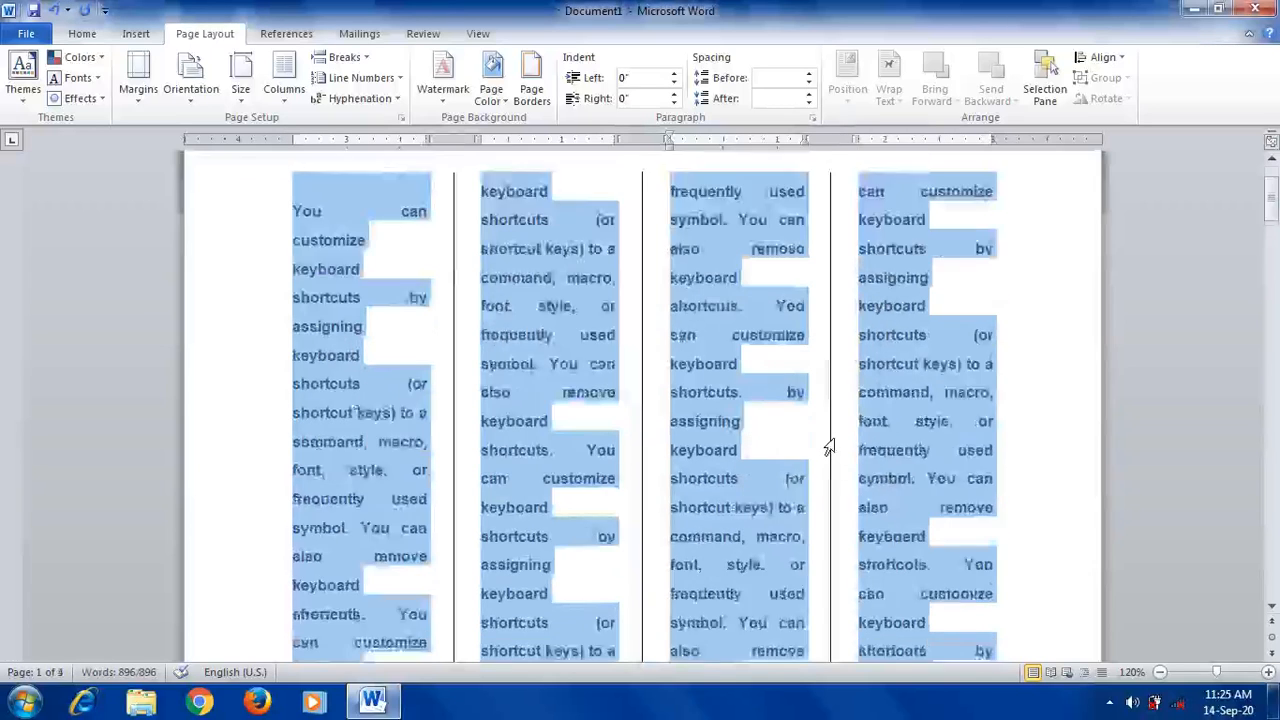
Switch the selected text to the Two column layout and check how it flows down the first page
left_click(287, 105)
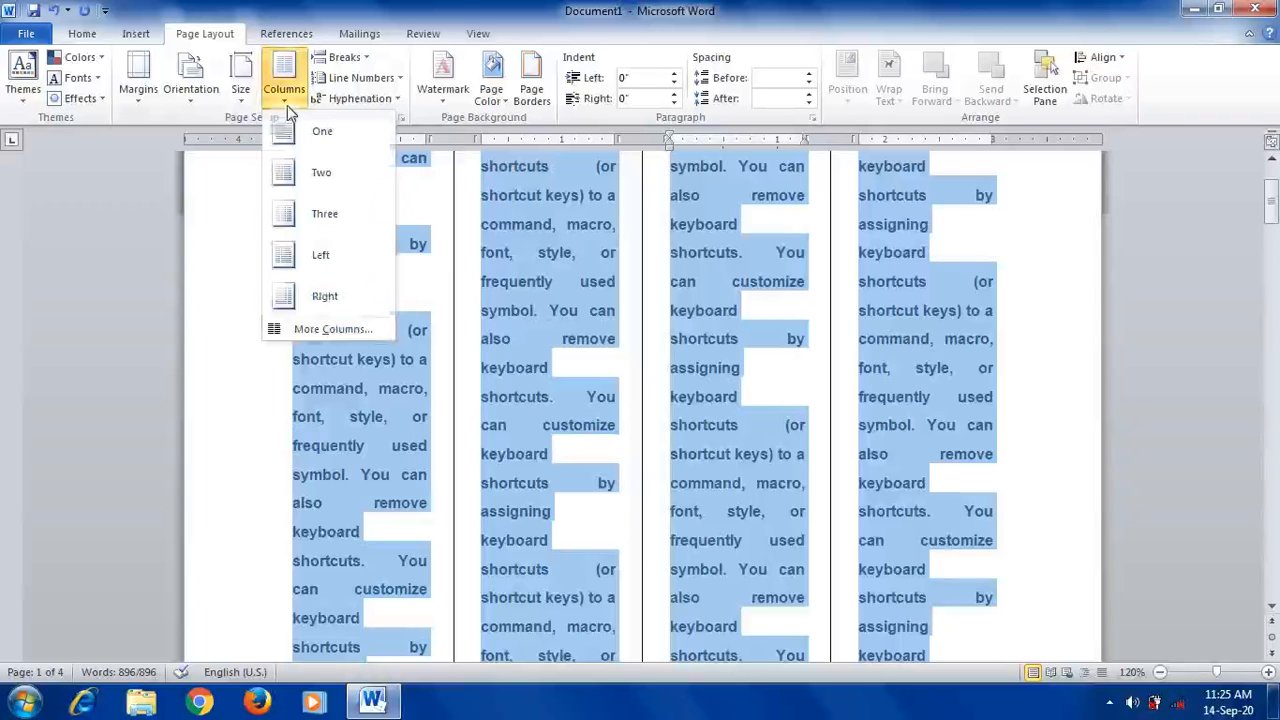
left_click(311, 164)
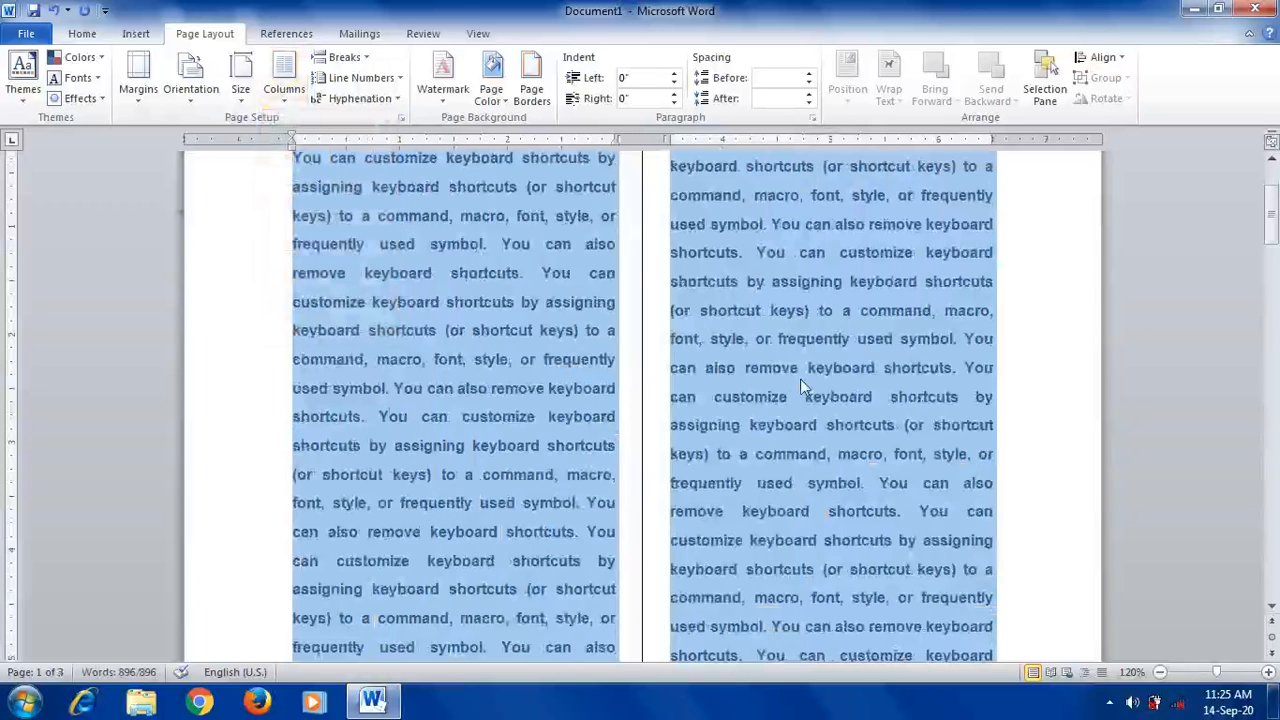
scroll(800, 379, "up", 3)
scroll(688, 470, "down", 10)
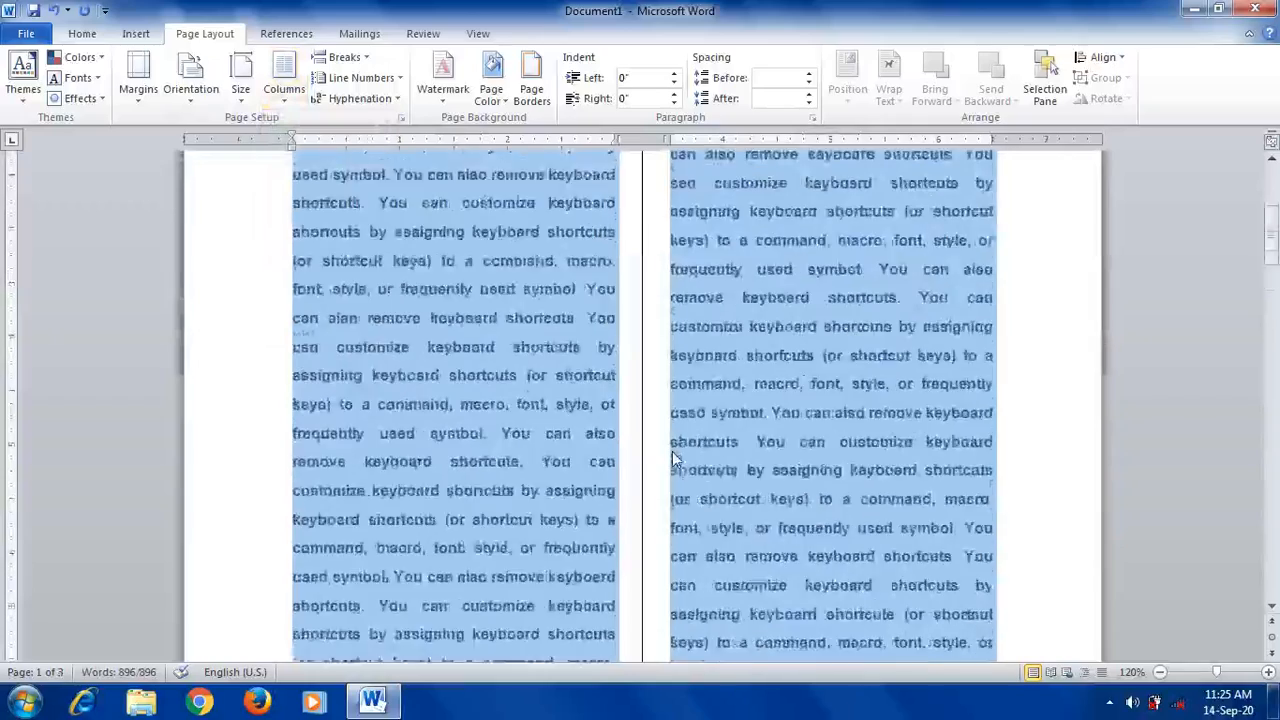
scroll(674, 458, "up", 3)
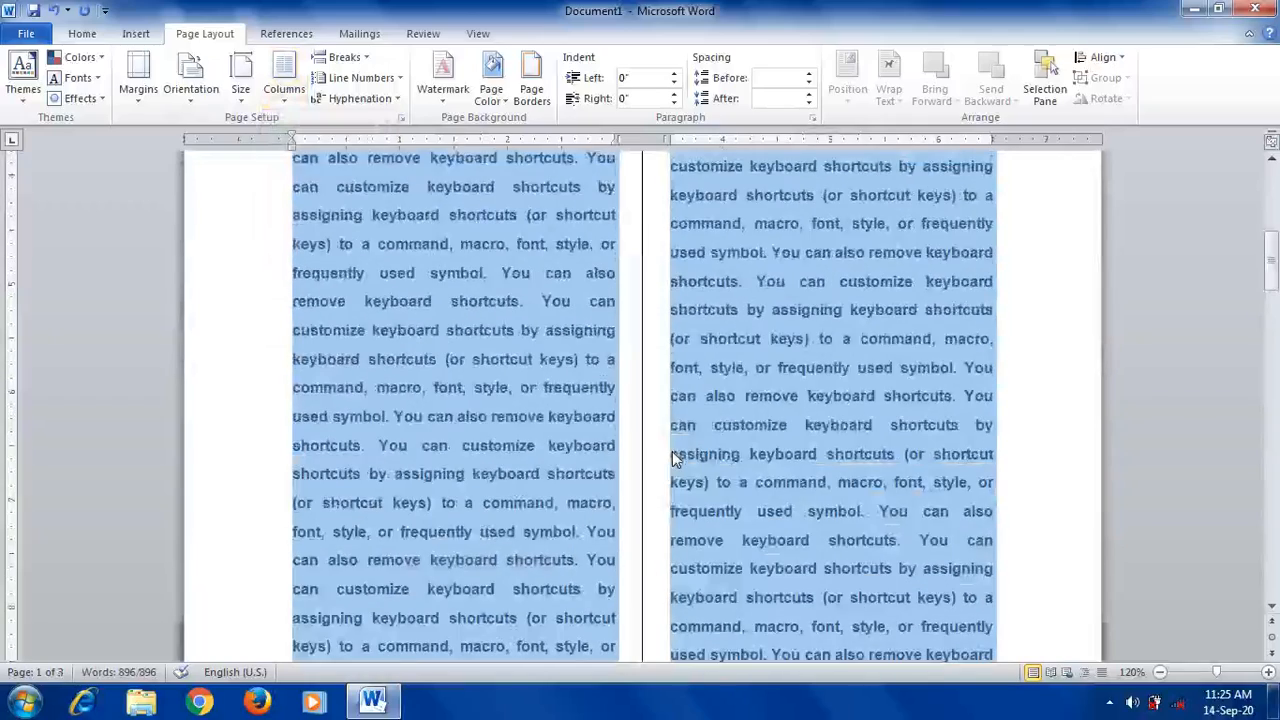
scroll(672, 457, "up", 3)
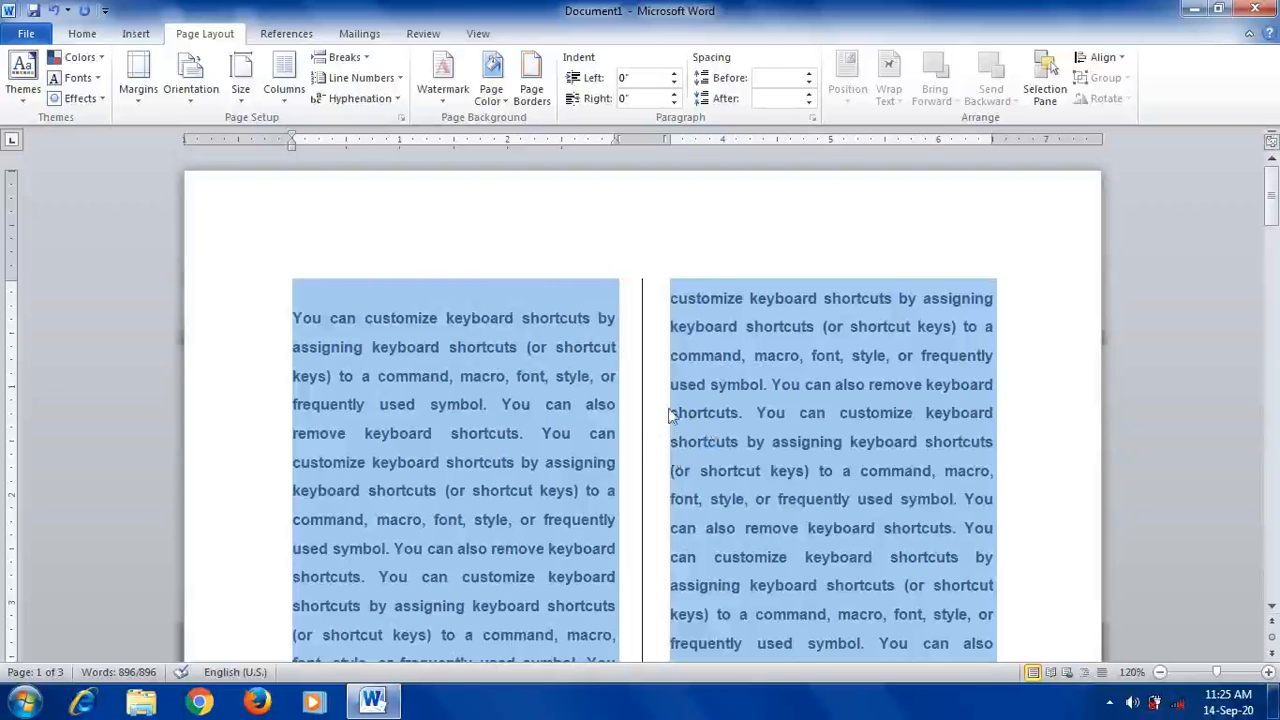
scroll(668, 412, "down", 12)
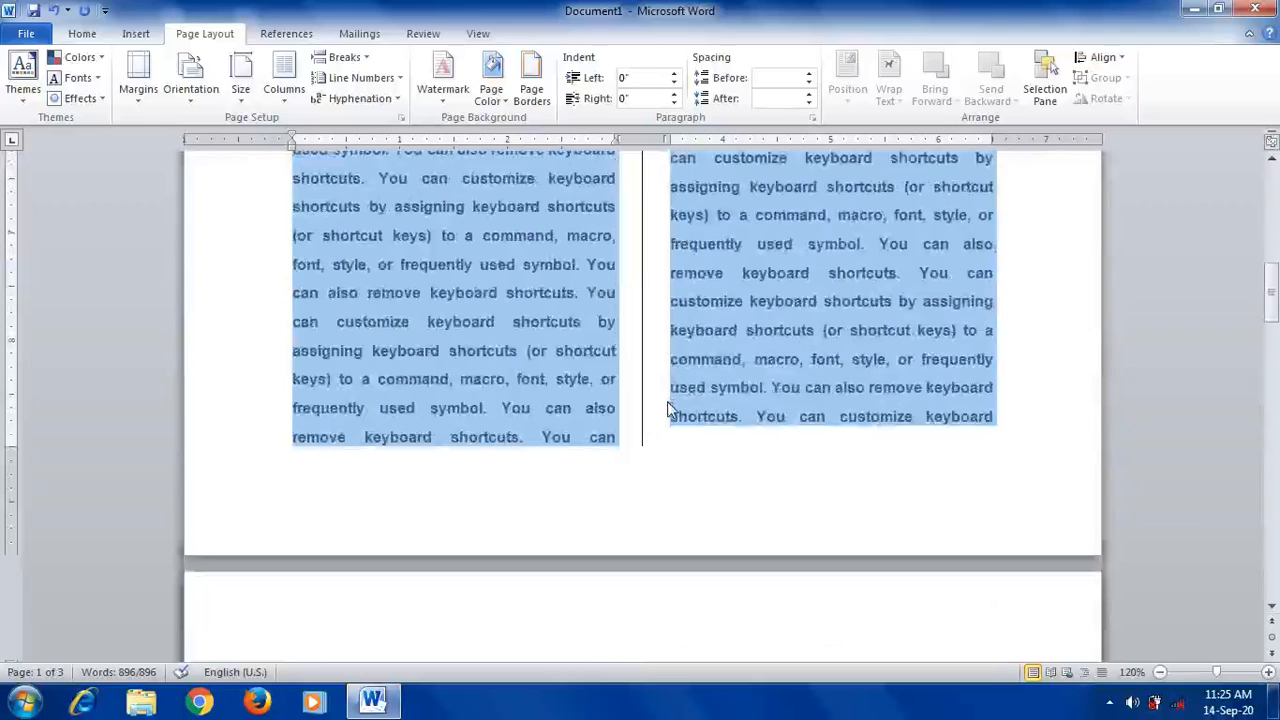
Colour the passage "You can also remove keyboard shortcuts. You can customize keyboard shortcuts by" red near the end of page 1's first column
left_click(691, 449)
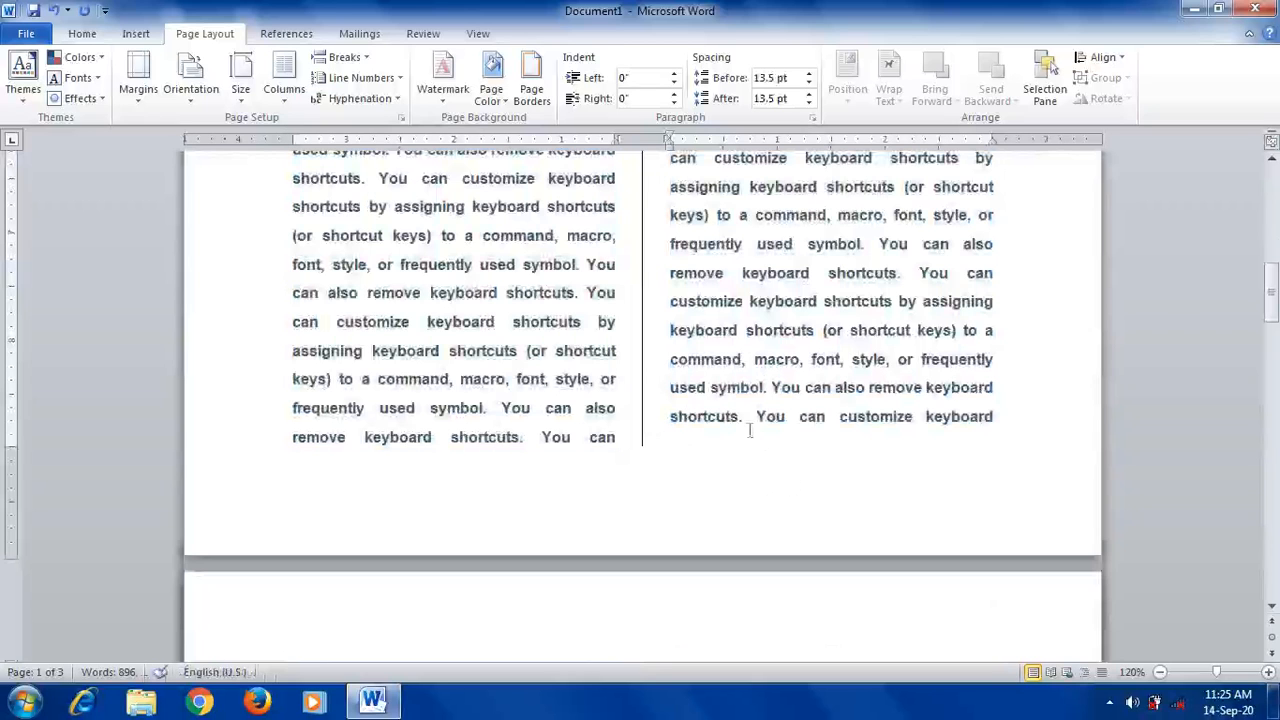
scroll(744, 426, "up", 2)
scroll(744, 426, "up", 1)
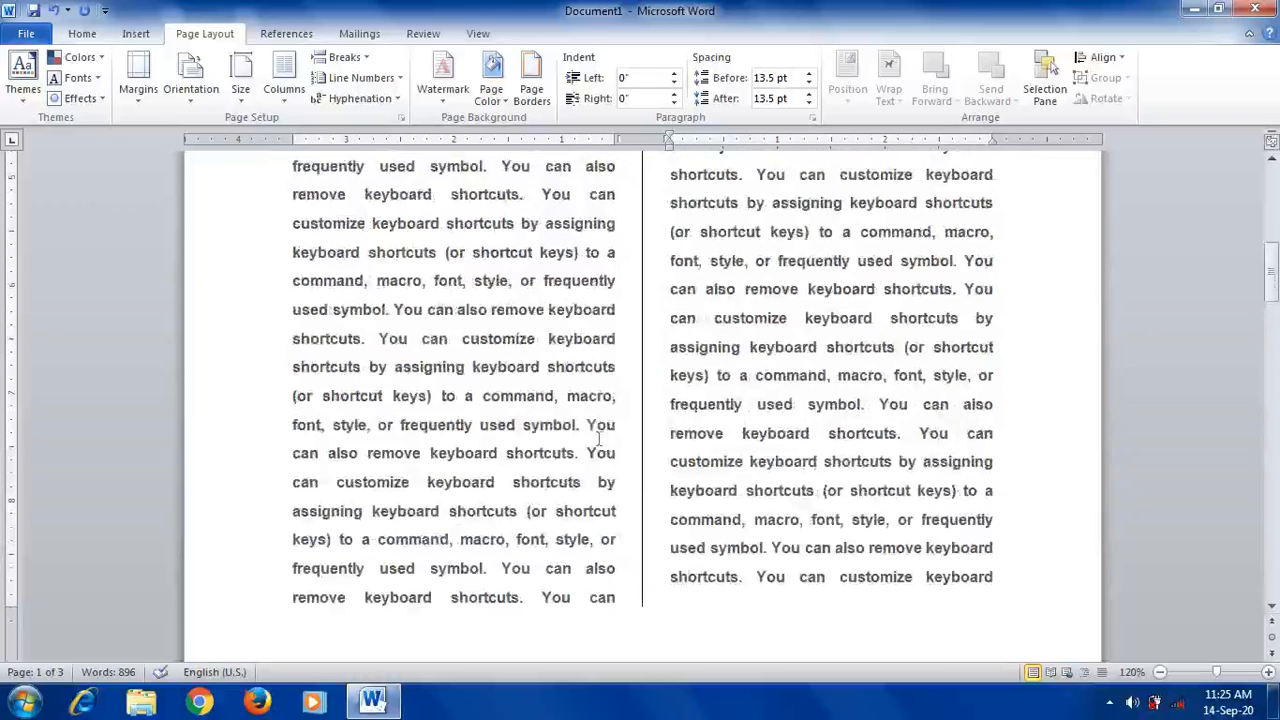
left_click_drag(587, 425, 608, 481)
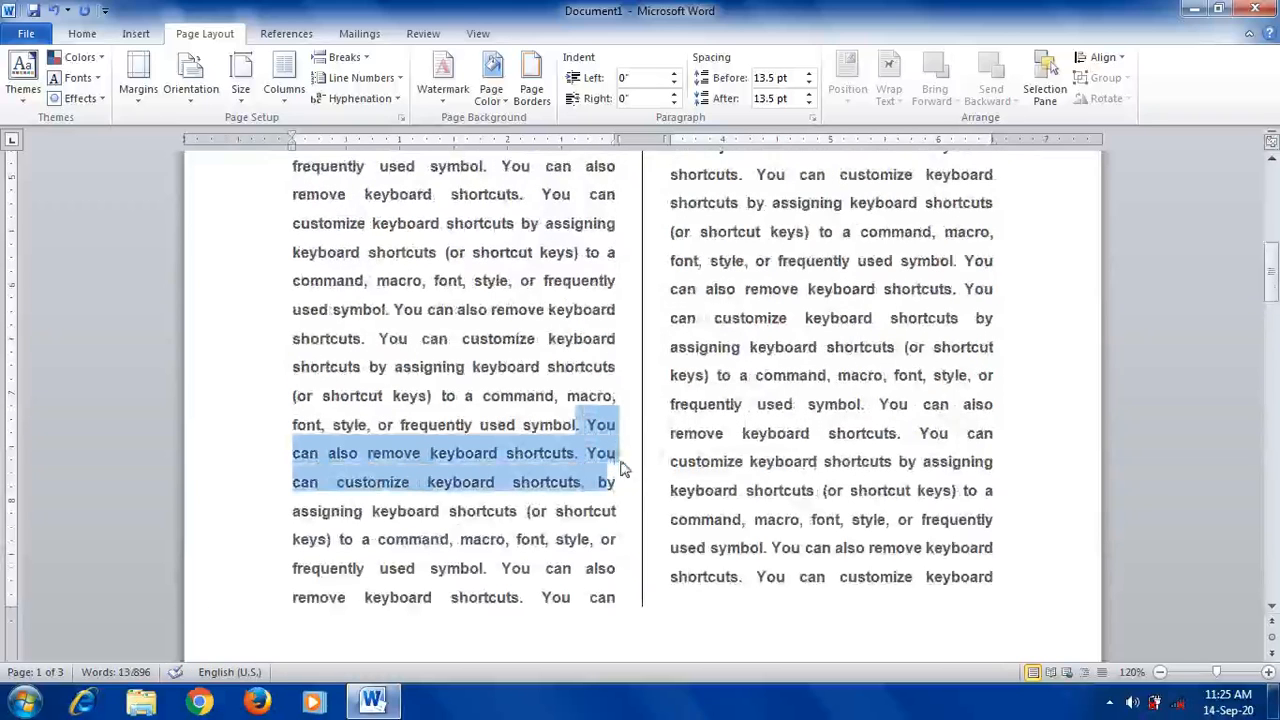
left_click(586, 424)
left_click_drag(586, 424, 615, 482)
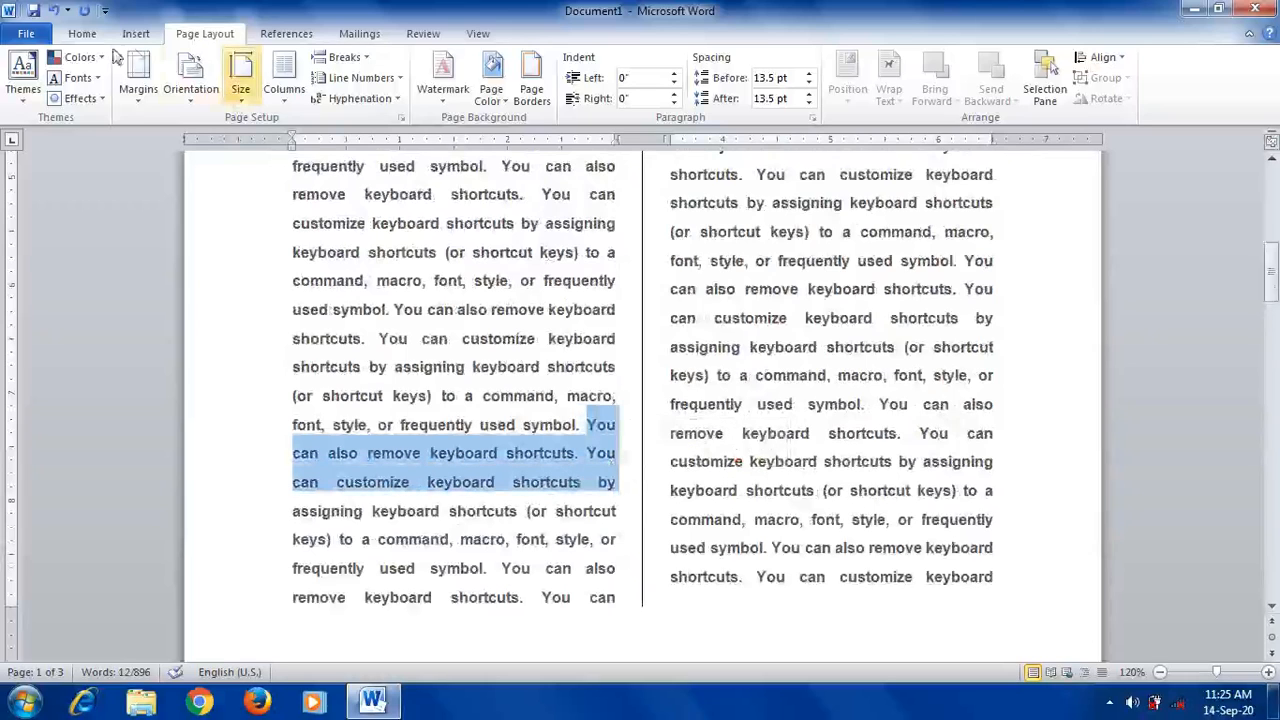
left_click(82, 33)
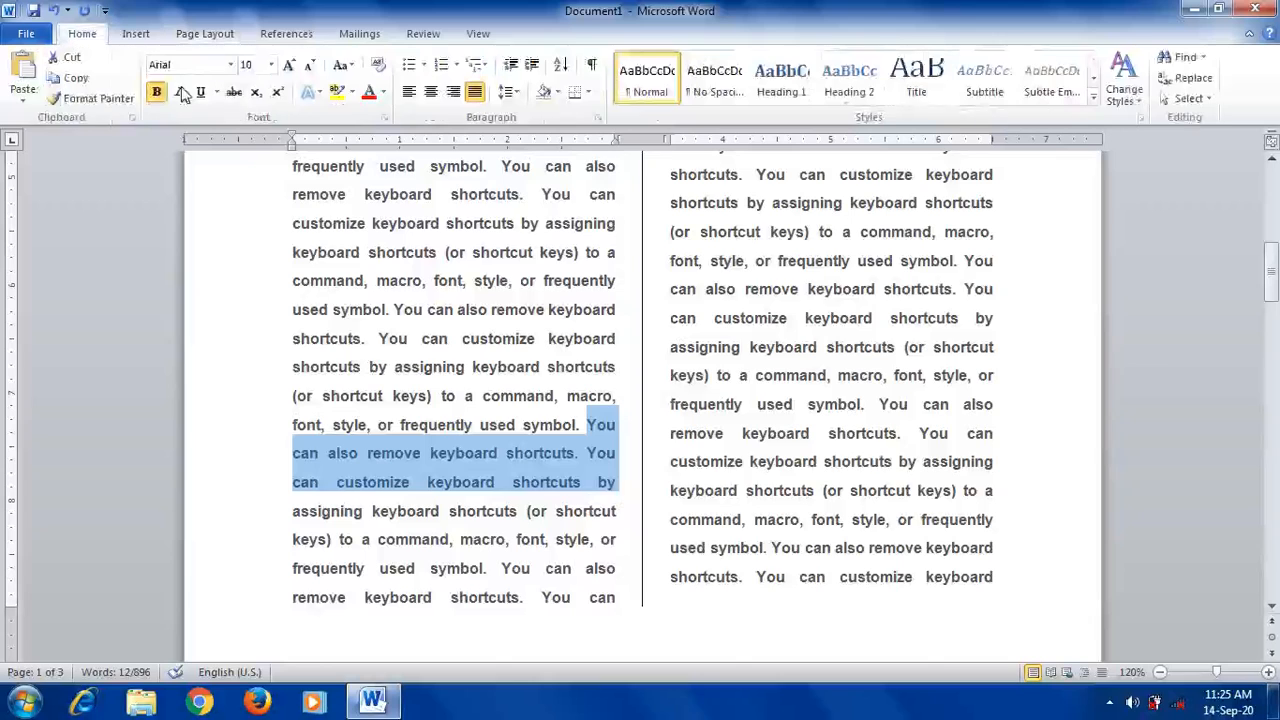
left_click(370, 93)
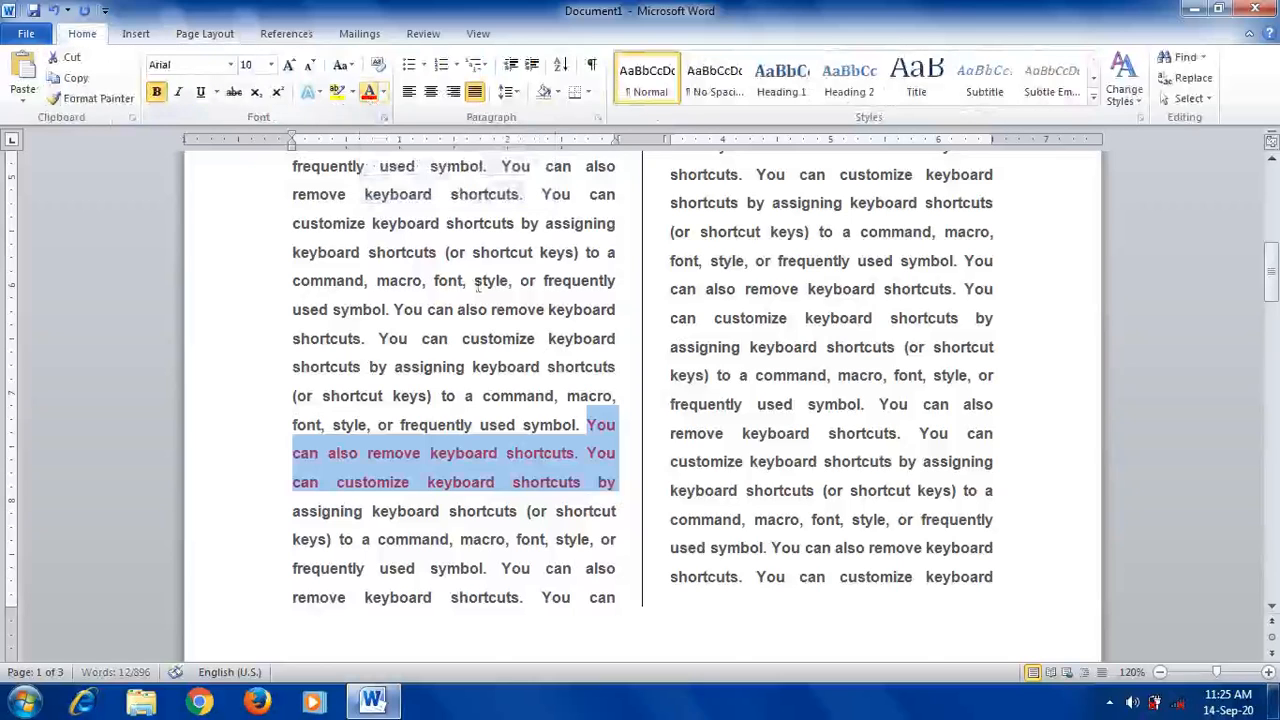
left_click(703, 529)
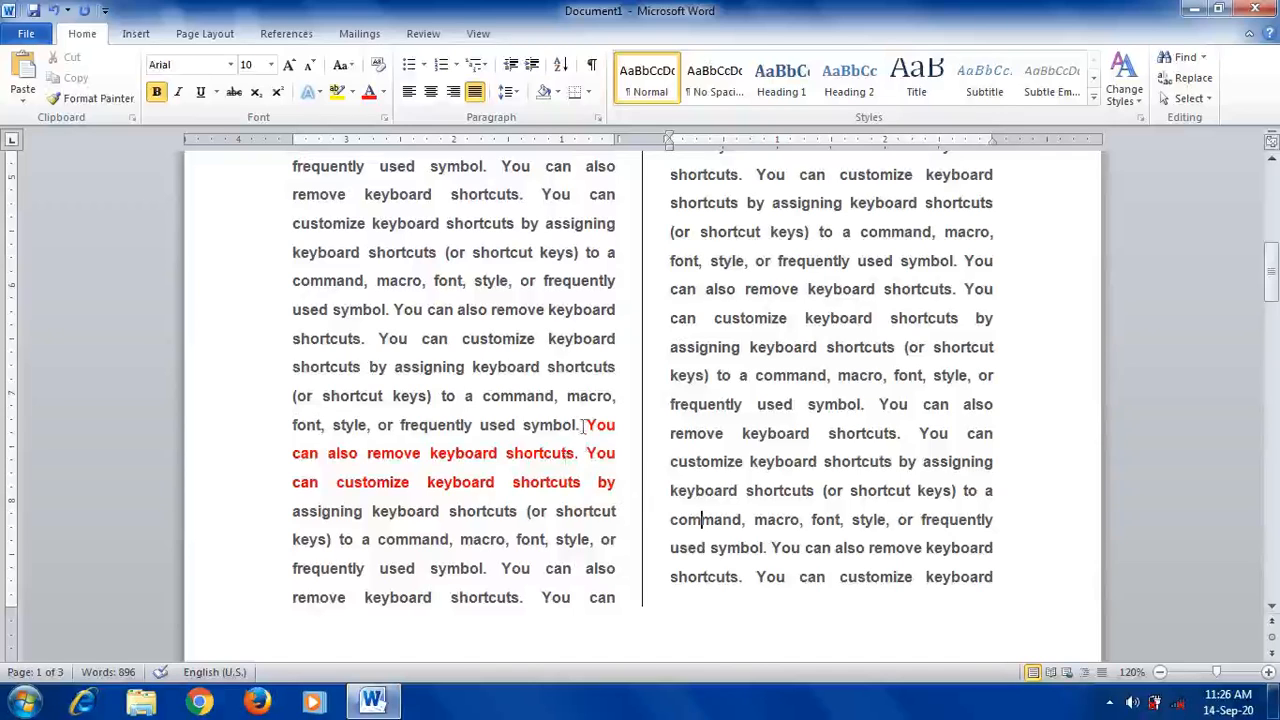
Insert a column break just before the red passage and check how the text is split between the two columns
left_click(583, 425)
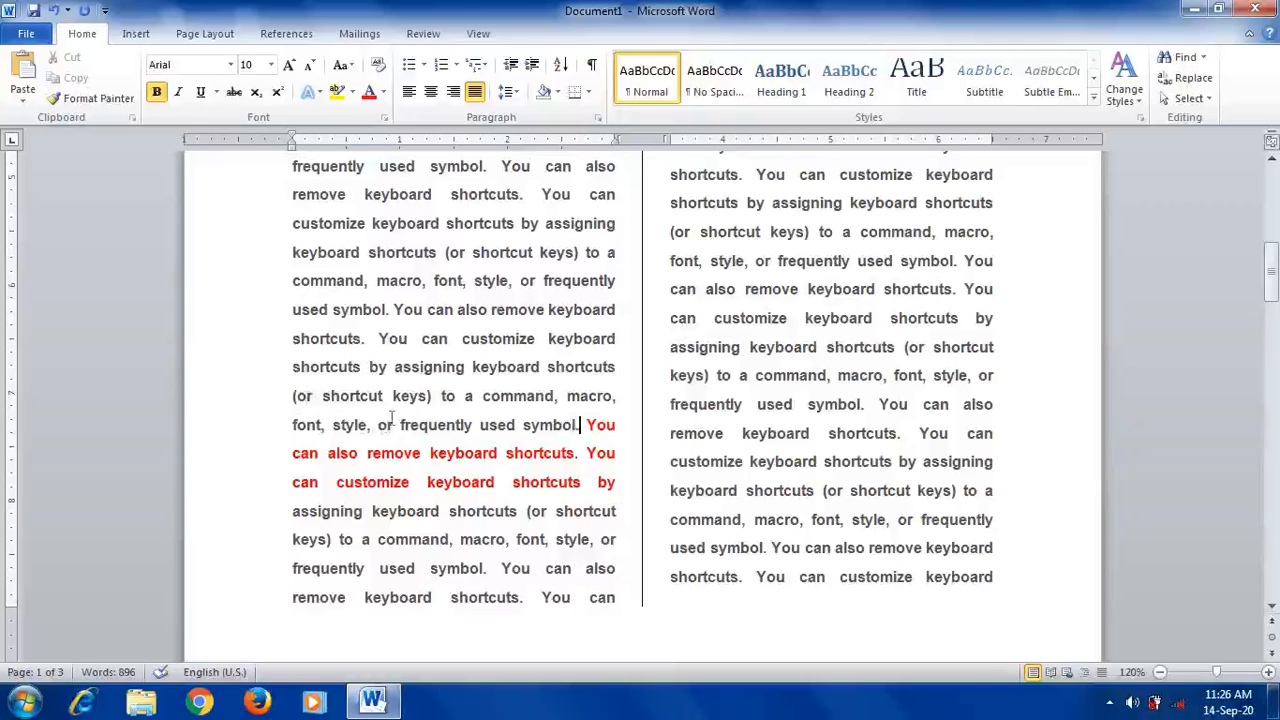
left_click(205, 34)
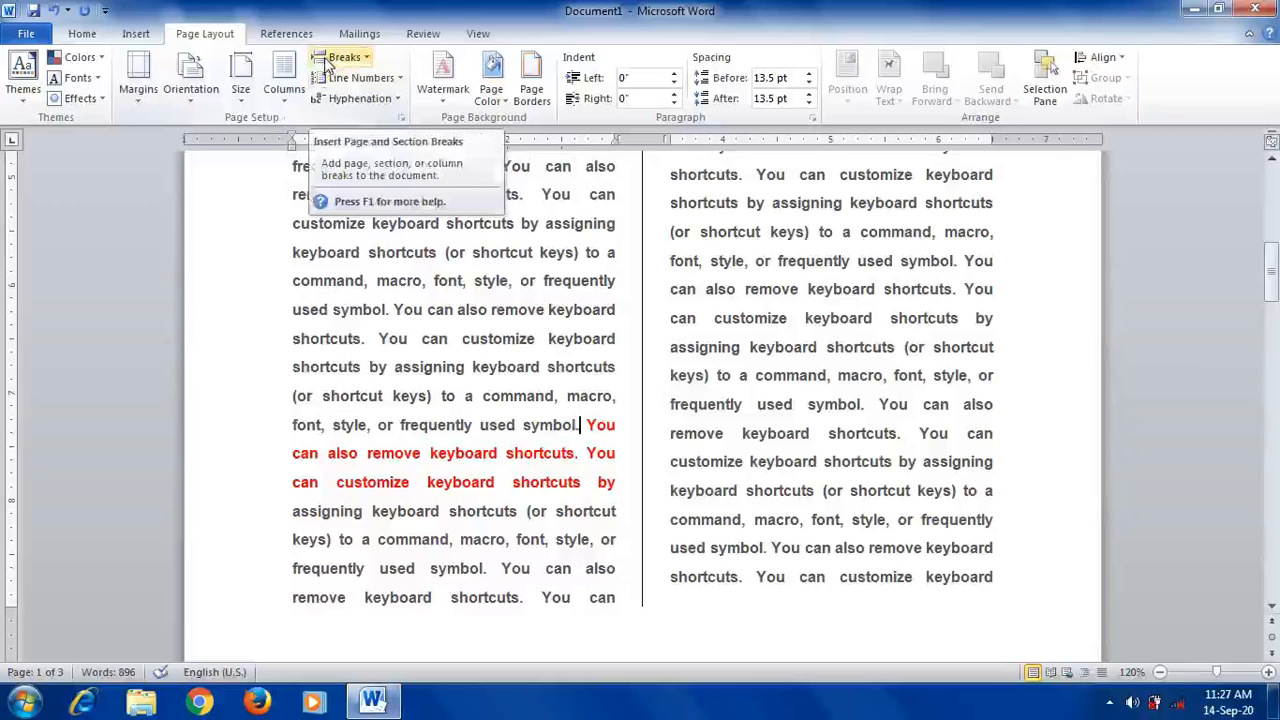
left_click(369, 60)
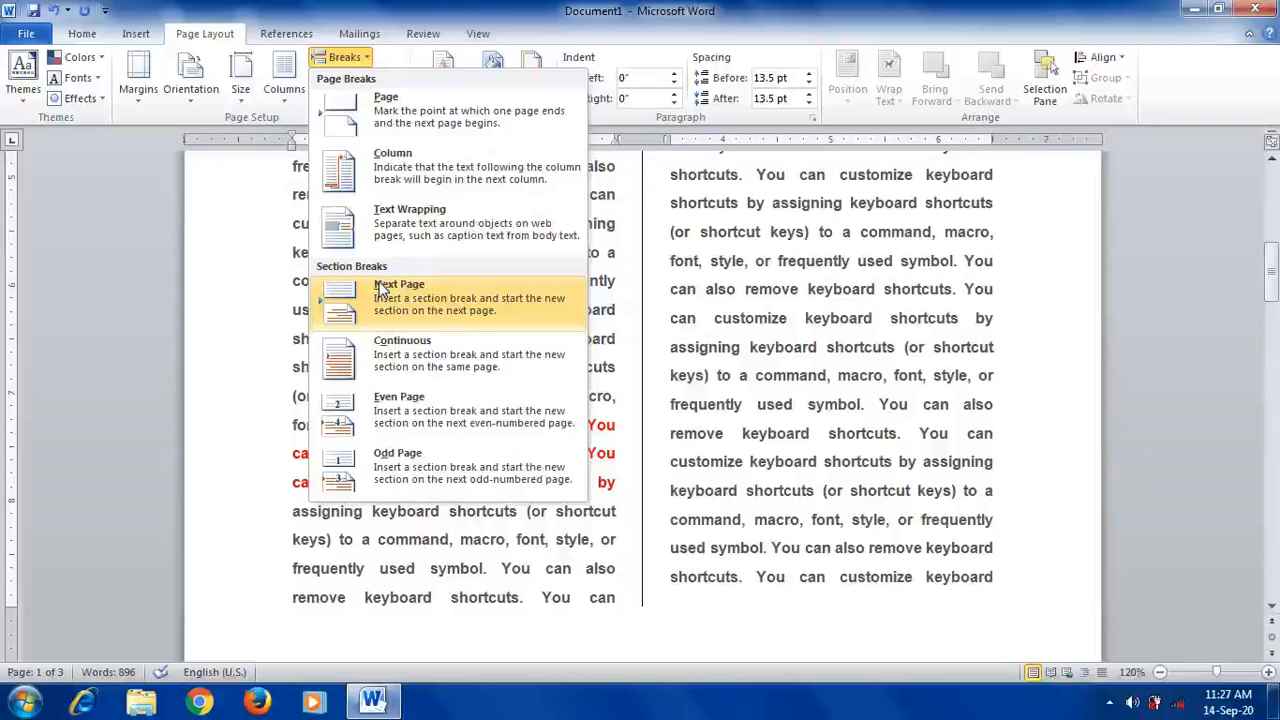
left_click(381, 165)
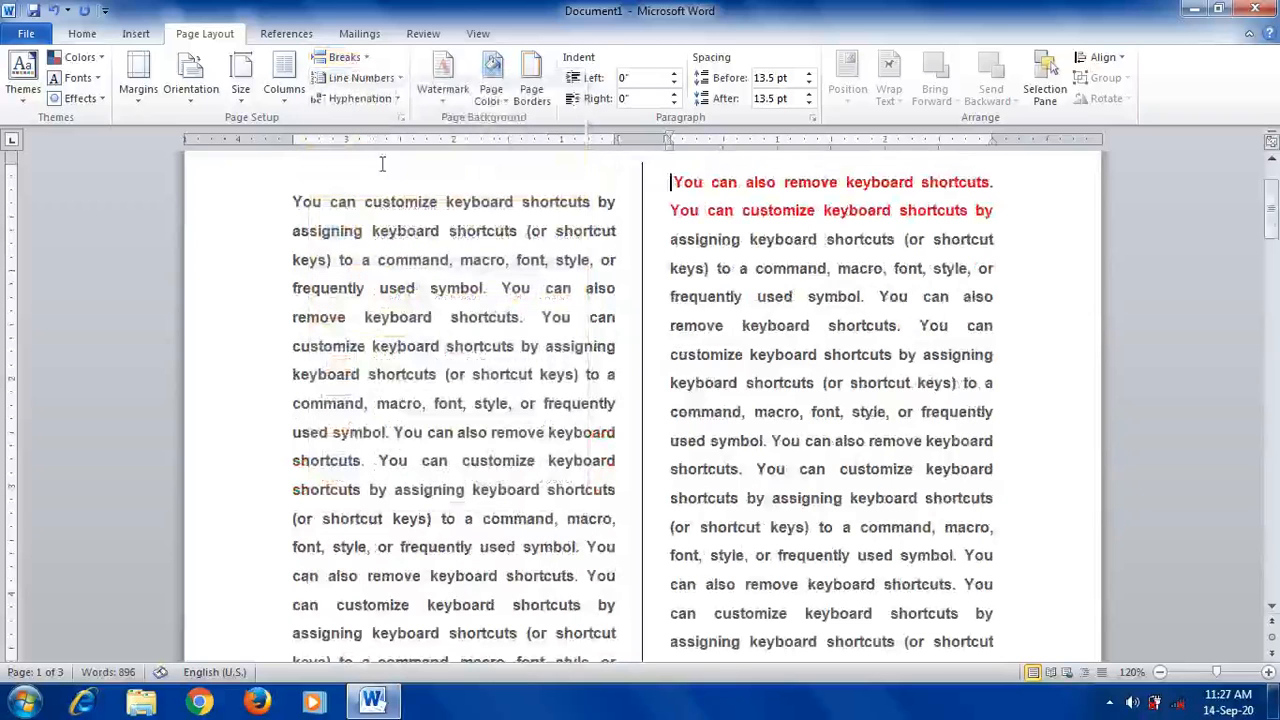
scroll(740, 322, "down", 5)
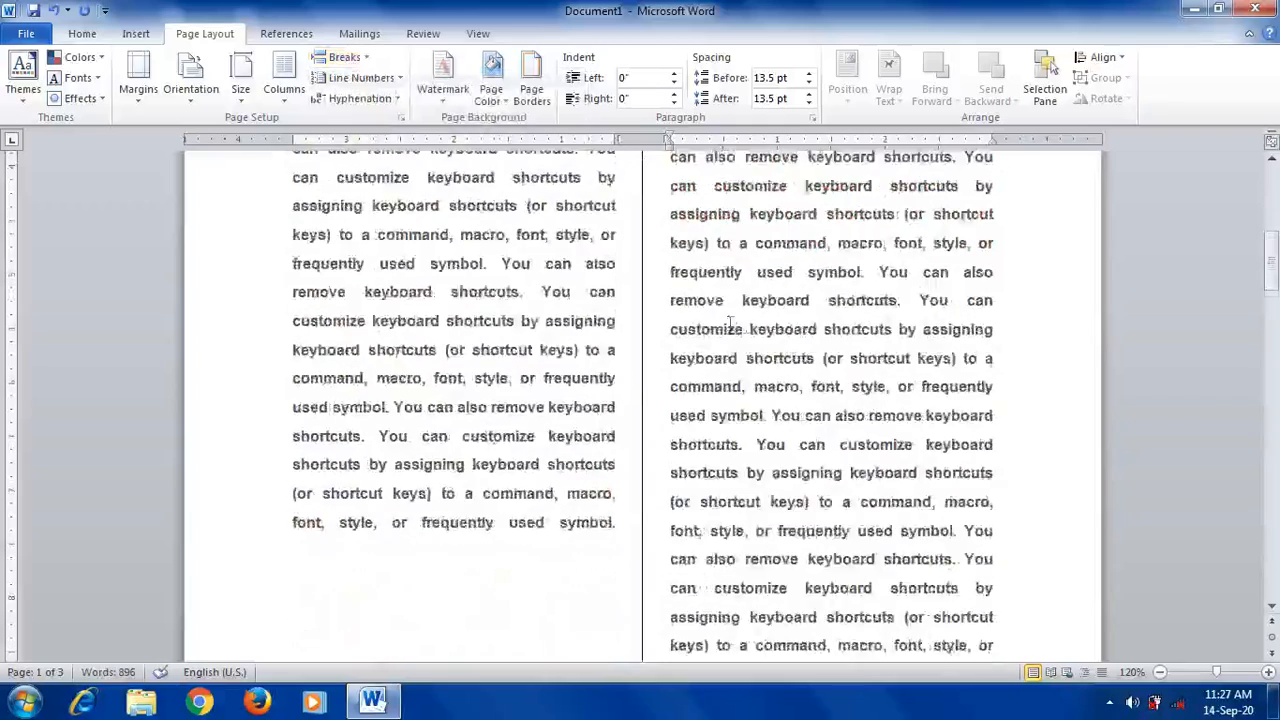
scroll(730, 322, "down", 1)
scroll(589, 504, "up", 6)
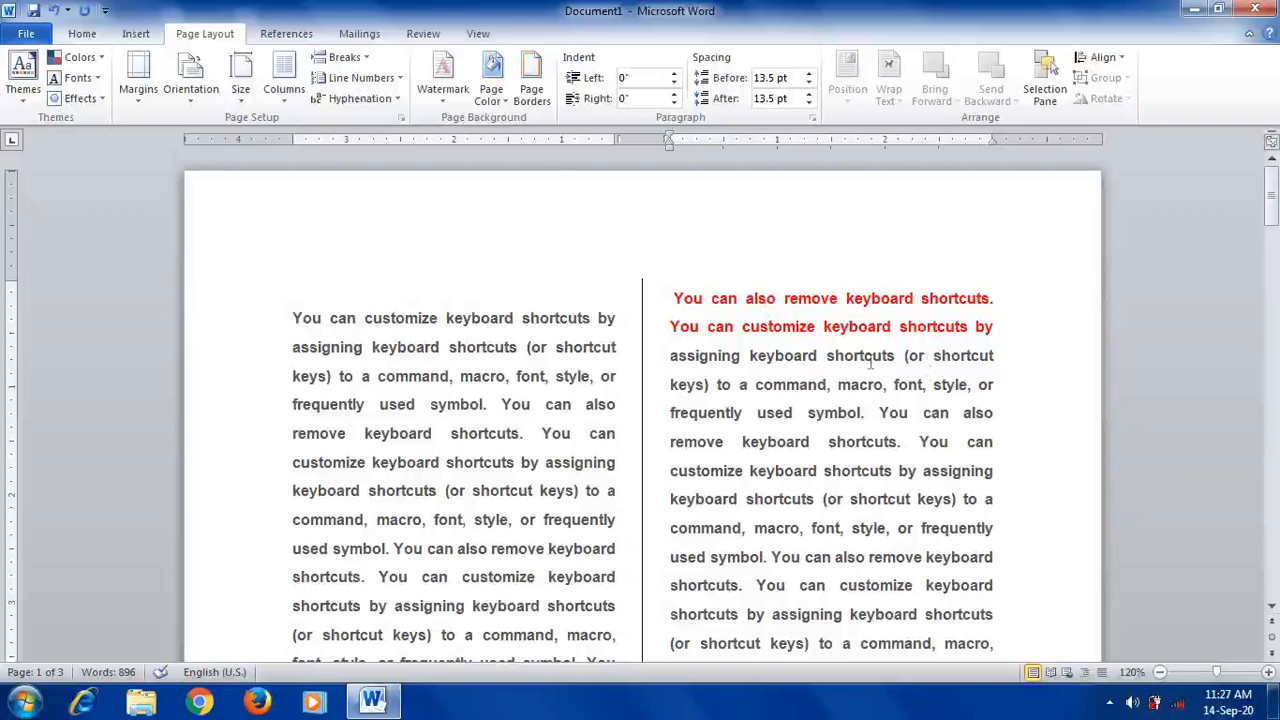
Colour the words "to a command, macro," red partway down page 1's second column
scroll(818, 350, "down", 2)
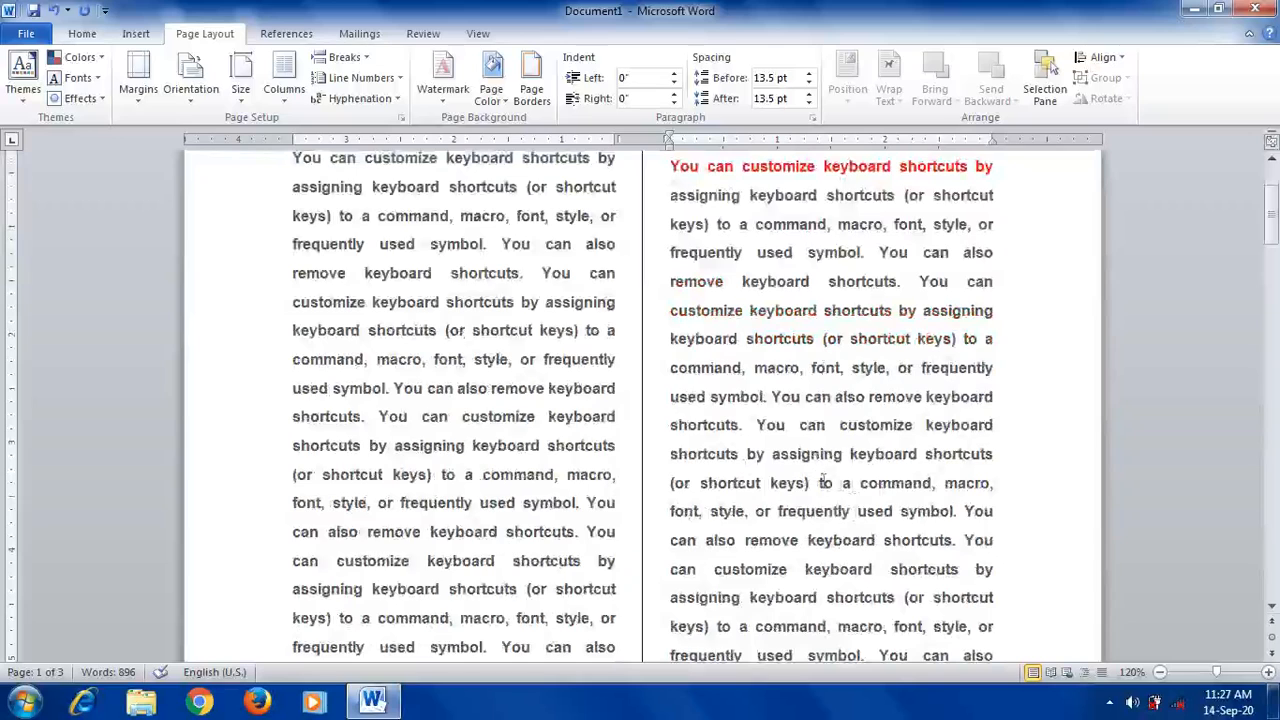
left_click_drag(819, 484, 995, 485)
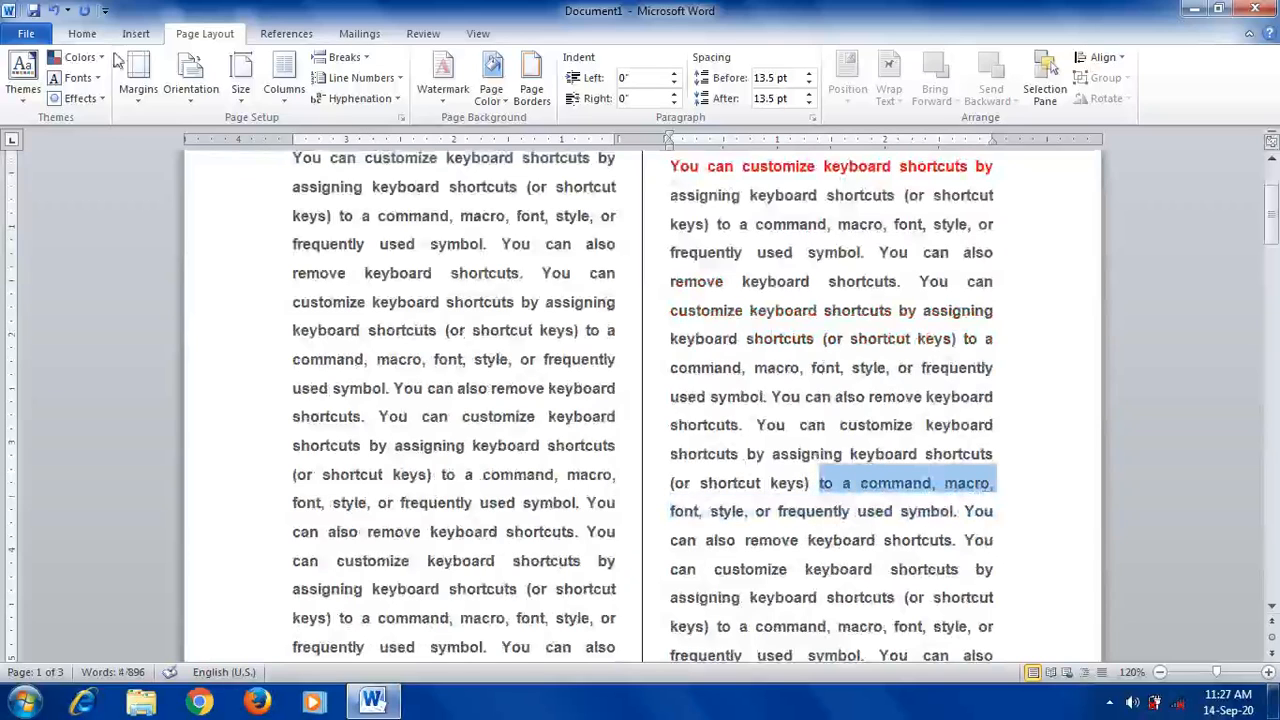
left_click(82, 33)
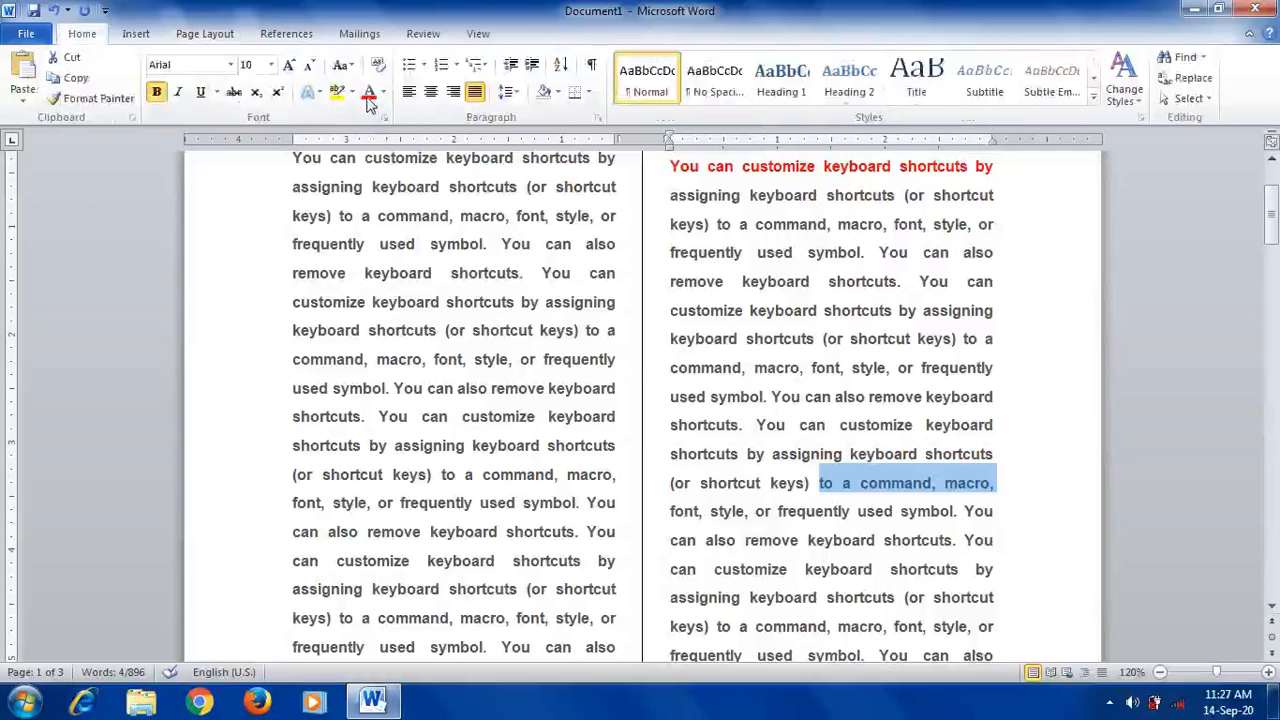
left_click(368, 91)
Insert a column break just before the red words "to a command, macro," and check how the text continues across pages 1 and 2
key("Left")
left_click(188, 35)
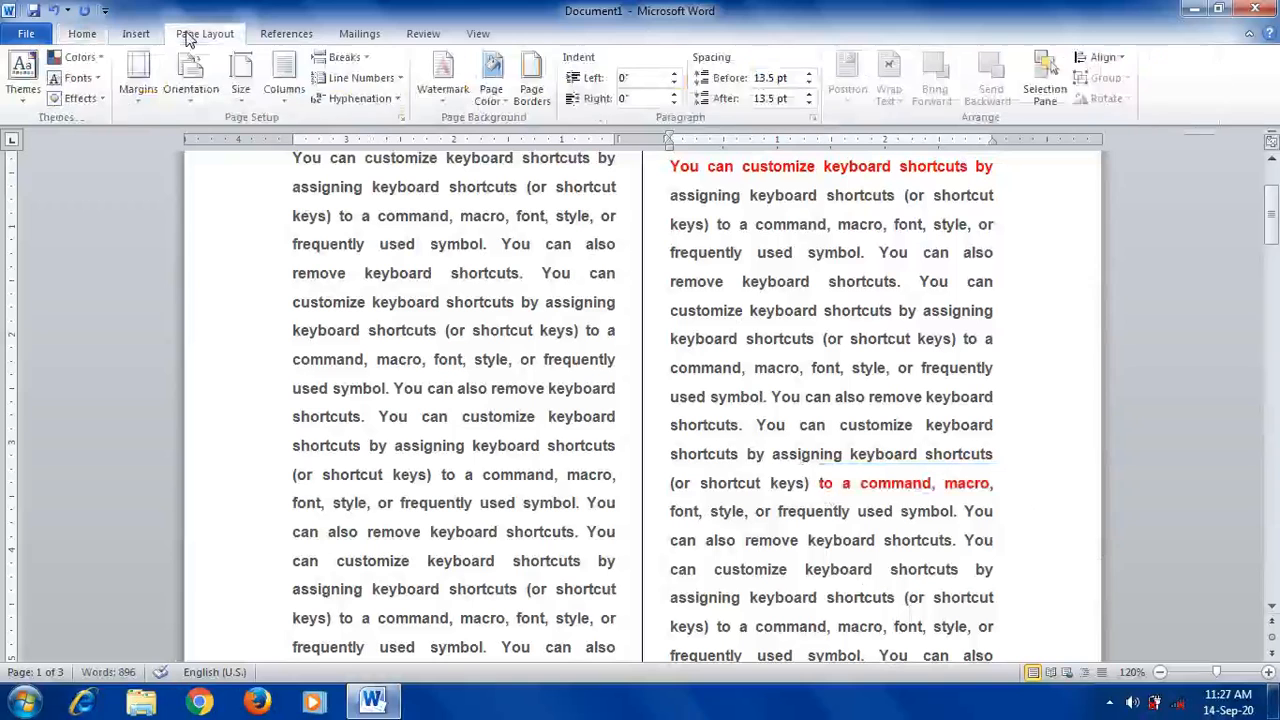
left_click(365, 58)
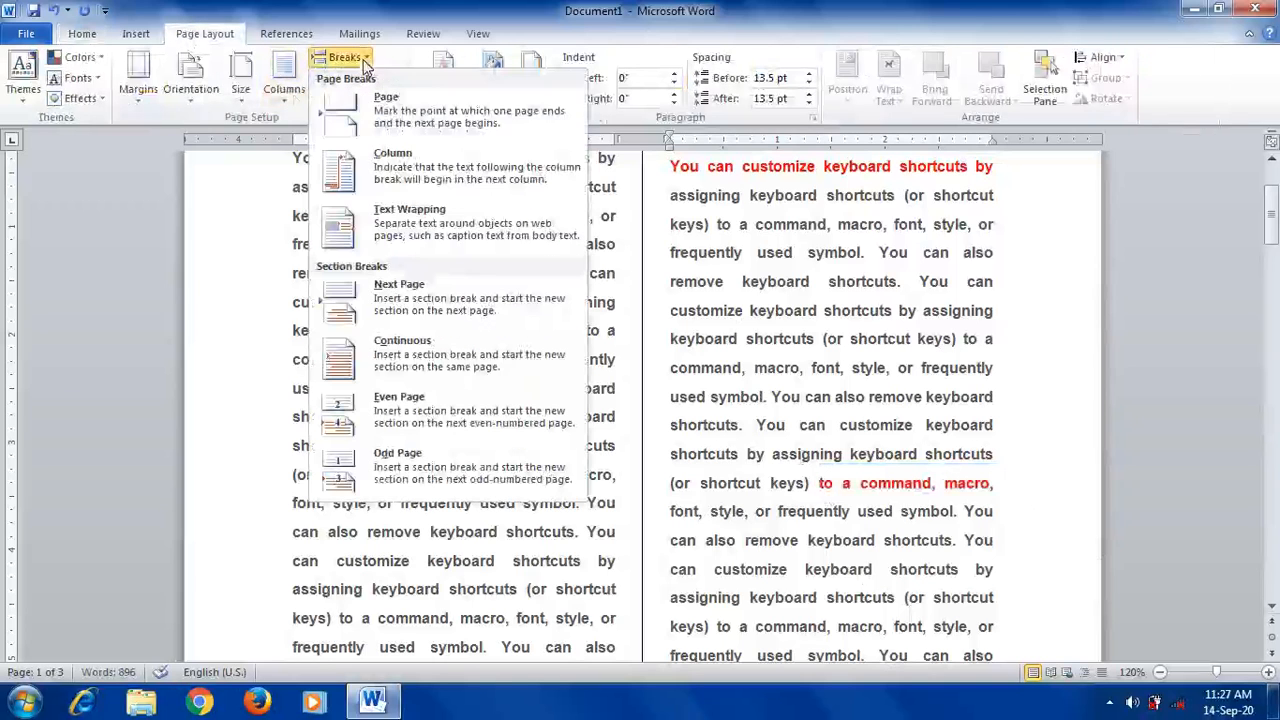
left_click(380, 240)
scroll(776, 442, "down", 3)
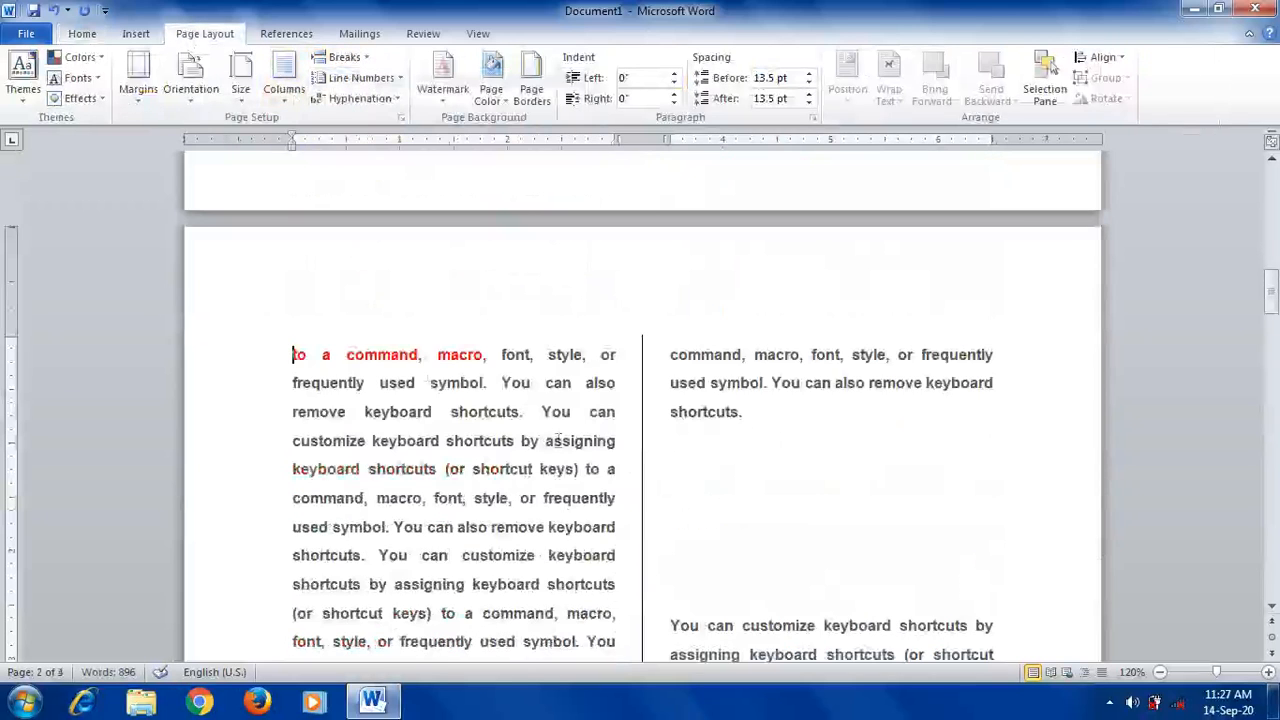
scroll(714, 449, "up", 2)
scroll(519, 416, "up", 6)
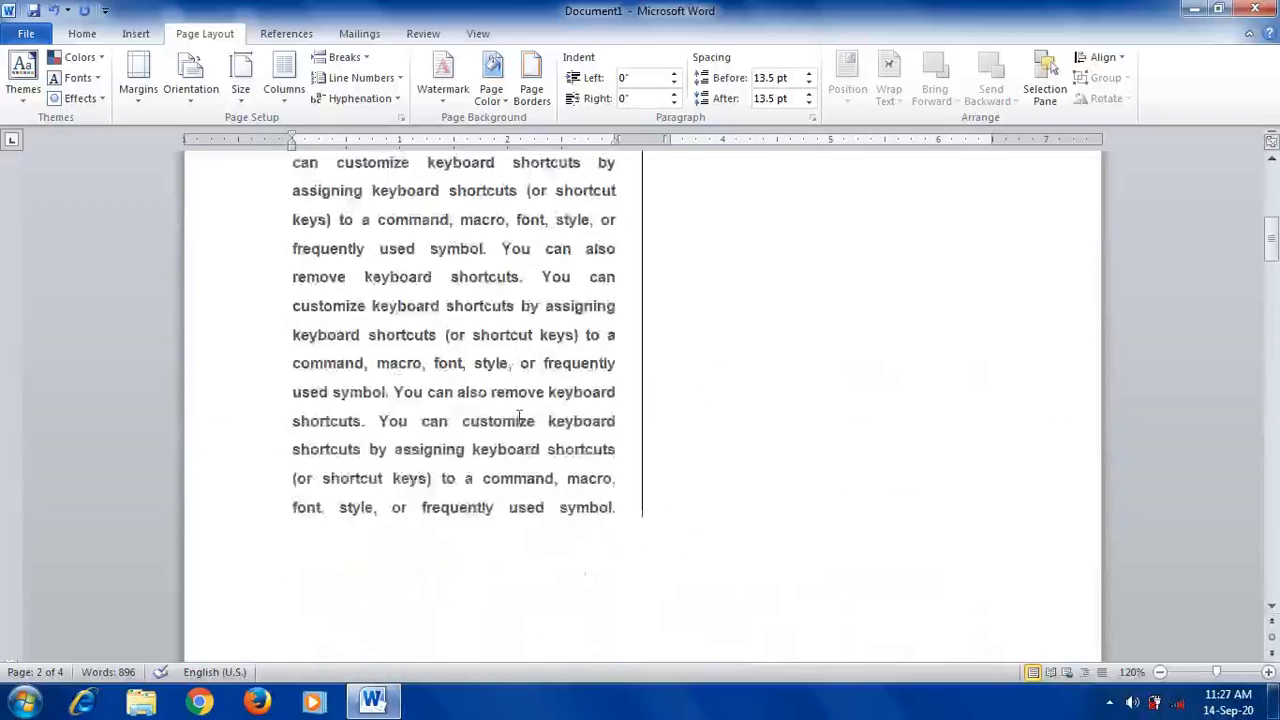
scroll(871, 487, "down", 3)
scroll(871, 487, "down", 5)
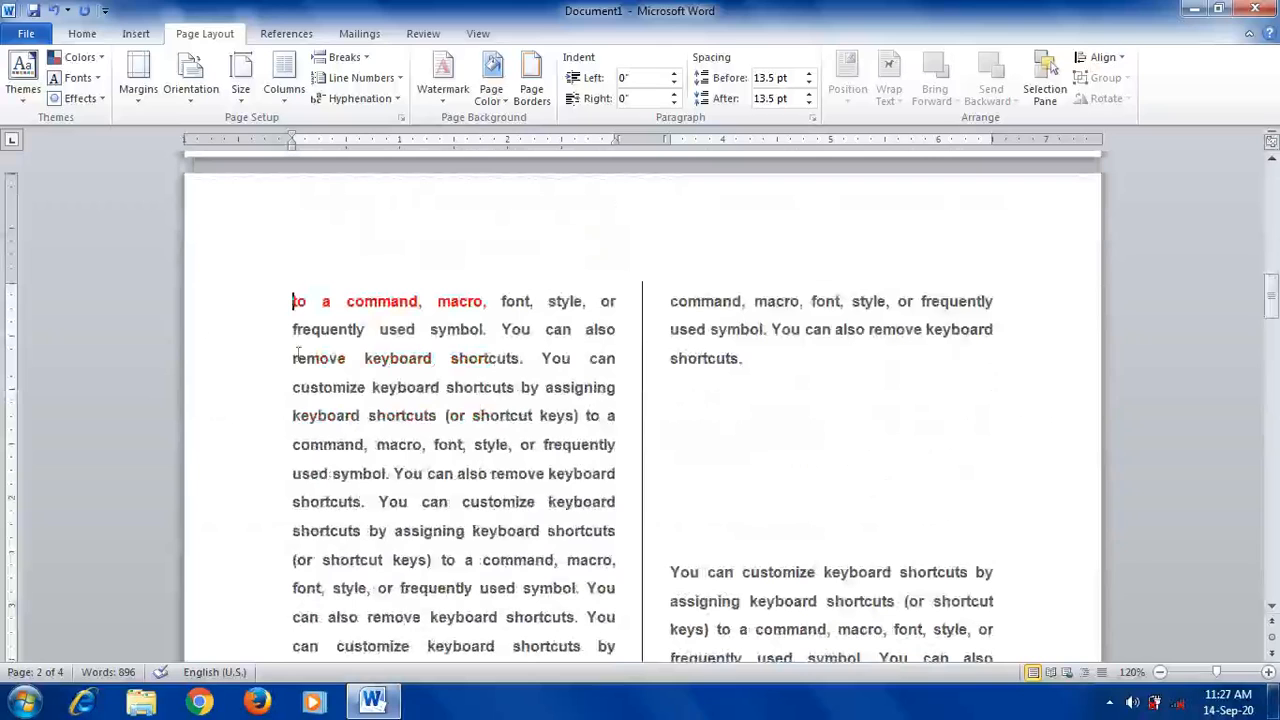
Remove the empty lines after "shortcuts." in page 2's second column, joining the following paragraph to it
left_click(773, 361)
key("Delete")
key("Delete")
key("Delete")
key("Delete")
key("Delete")
key("Delete")
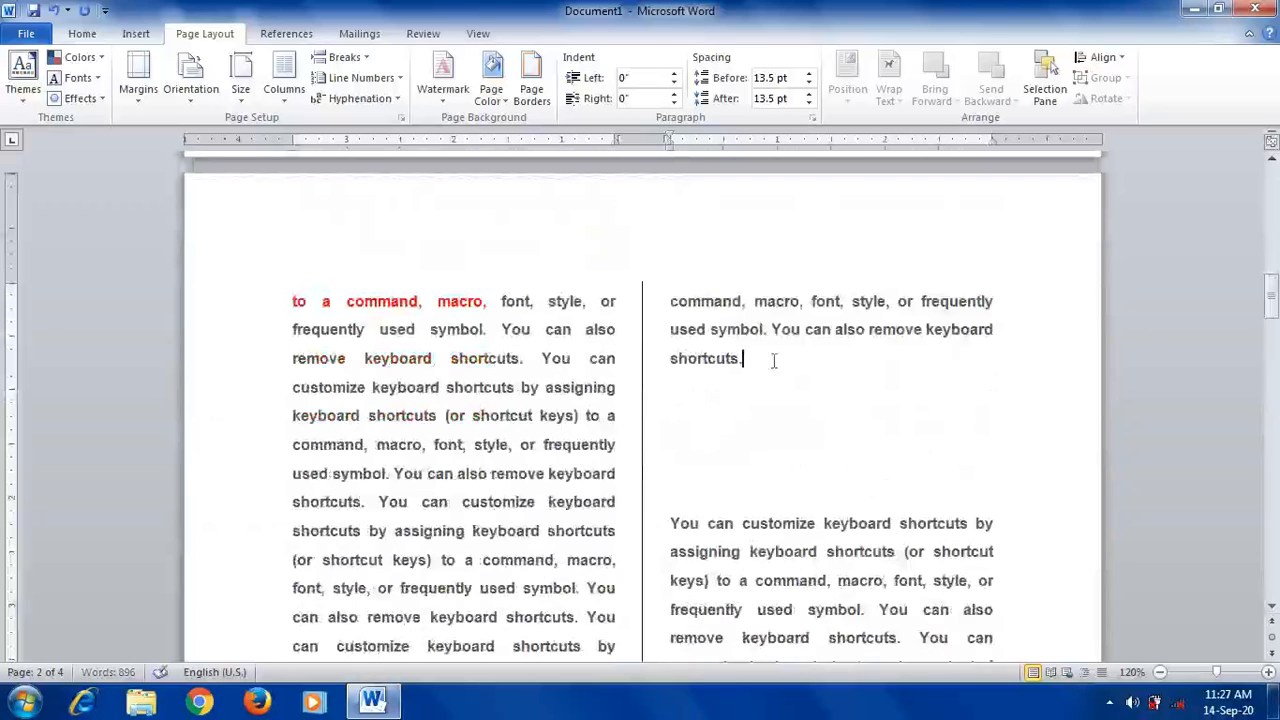
key("Delete")
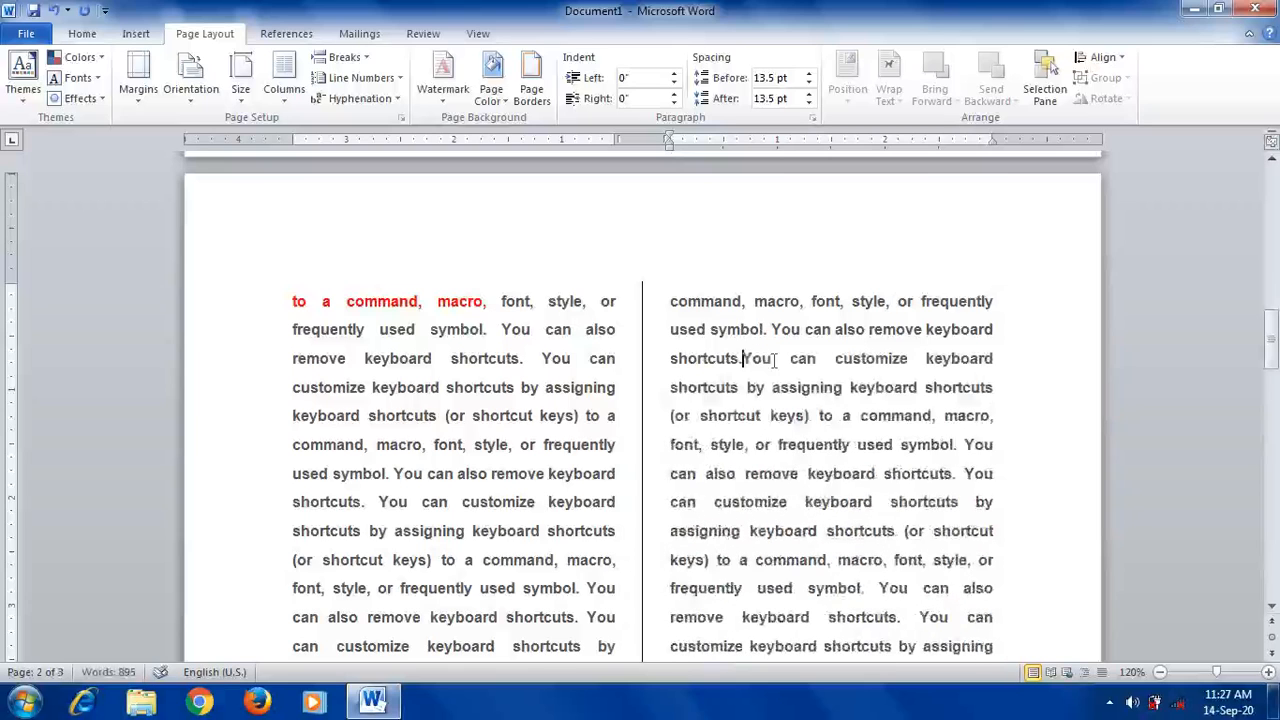